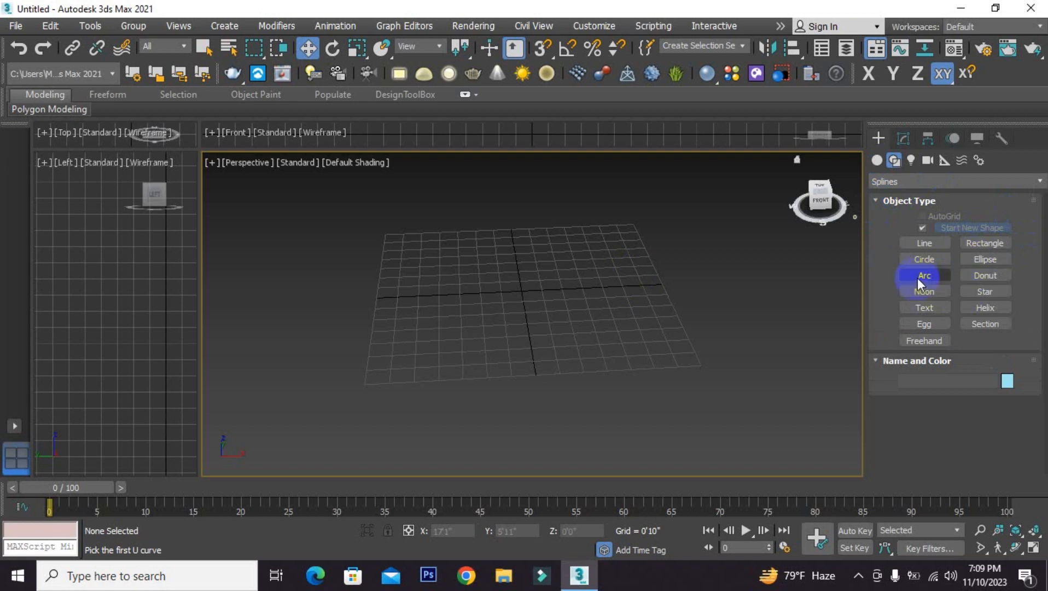
Draw a circle spline with a radius of about 0'7" near the centre of the grid in the Perspective view.
left_click(927, 260)
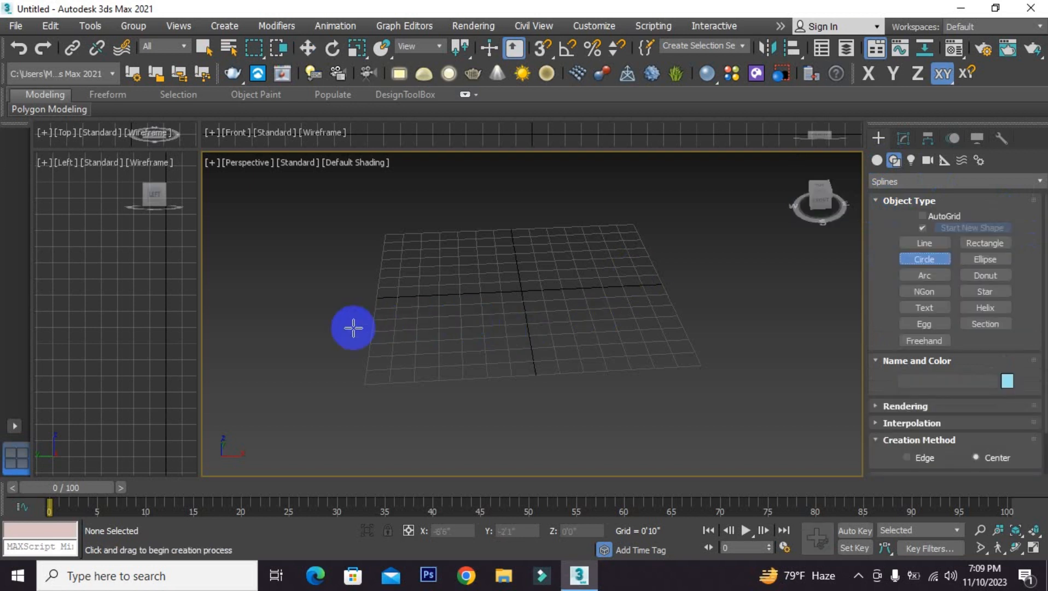
scroll(517, 305, "up", 1)
left_click_drag(510, 308, 523, 316)
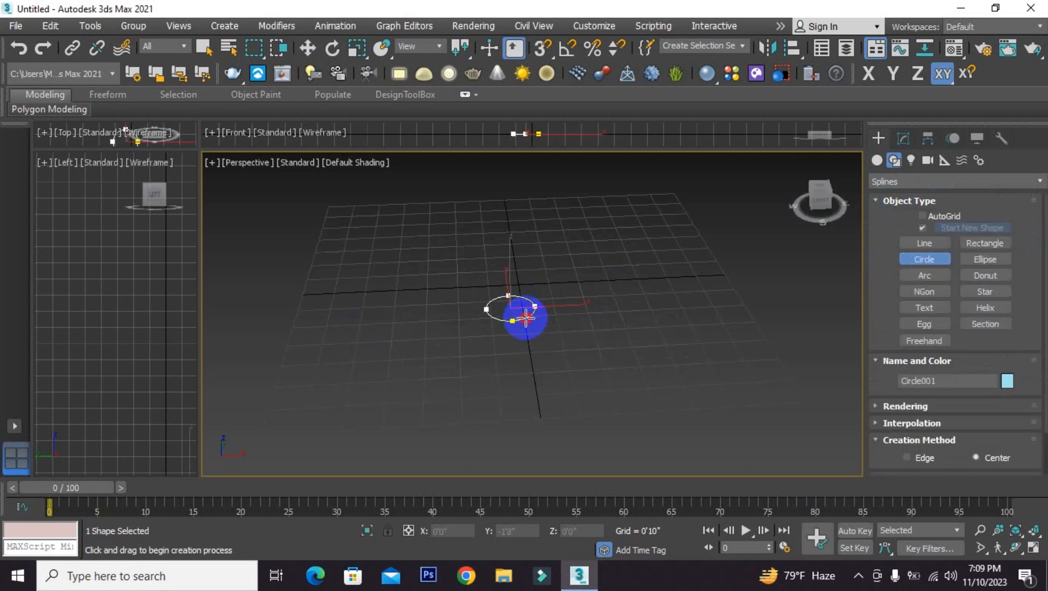
Clone the circle upward along Z by about 0'11", making 3 copies with the Copy option.
left_click(308, 49)
middle_click_drag(568, 291, 567, 299)
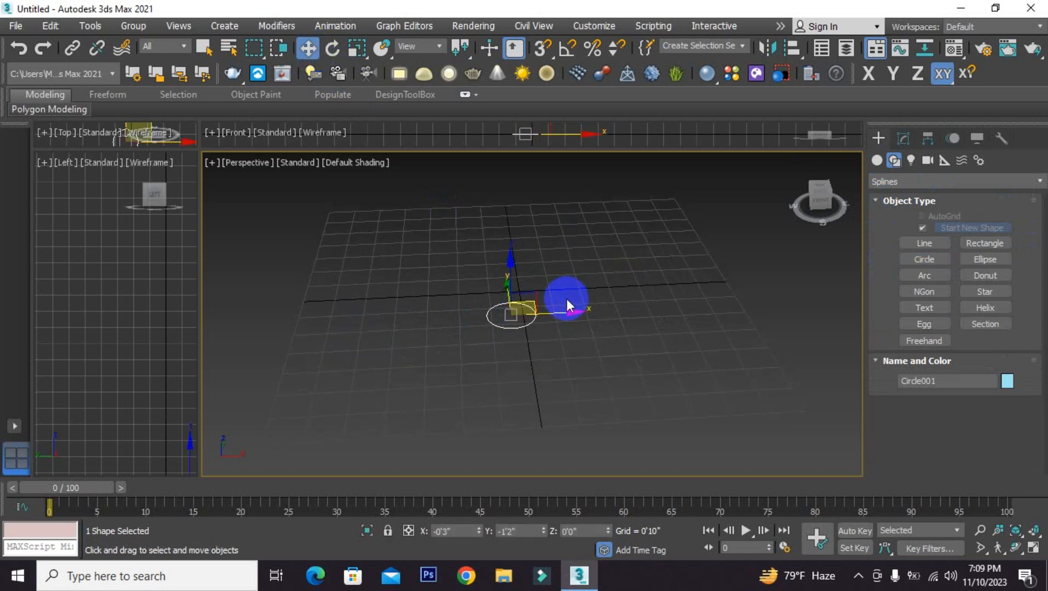
mouse_move(510, 285)
left_mouse_down("shift")
mouse_move(509, 247)
mouse_move(515, 257)
left_mouse_up("shift")
left_click(564, 293)
left_click(565, 293)
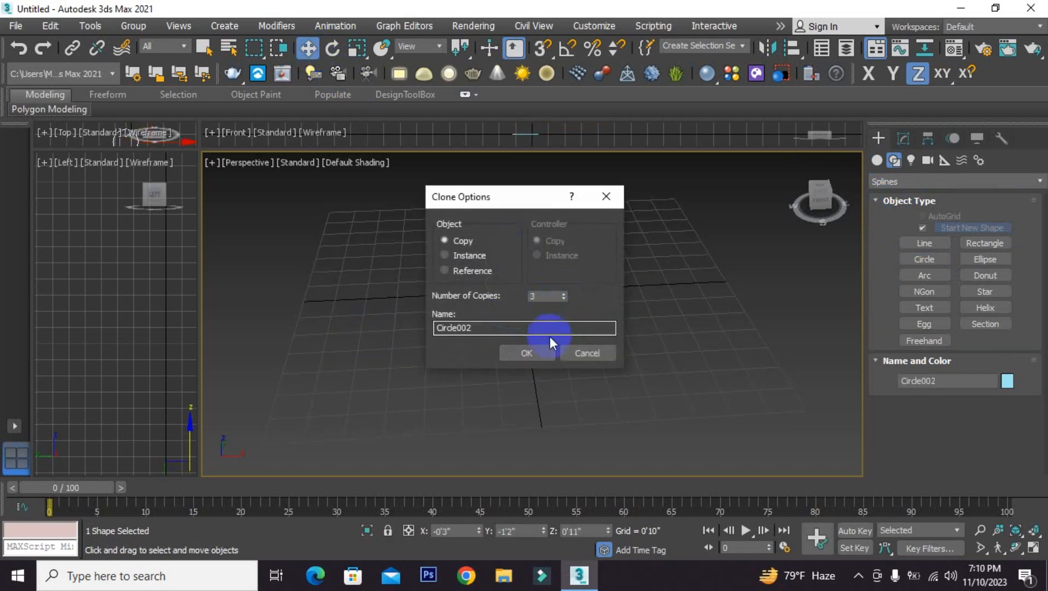
left_click(547, 352)
Enlarge the second circle from the bottom to a radius of 1'3".
left_click(522, 293)
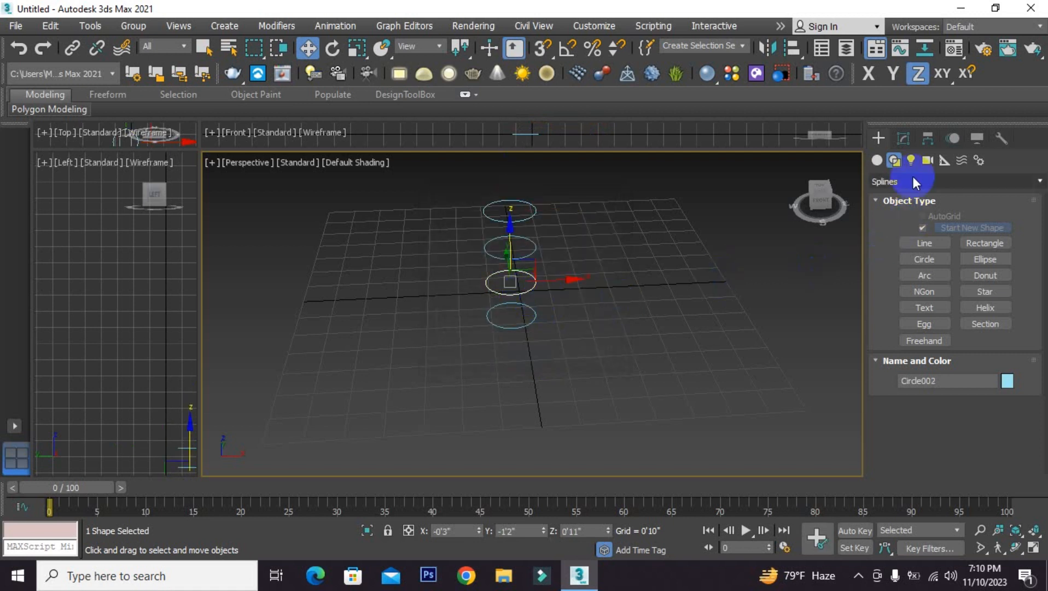
left_click(903, 138)
left_click_drag(1000, 395, 991, 320)
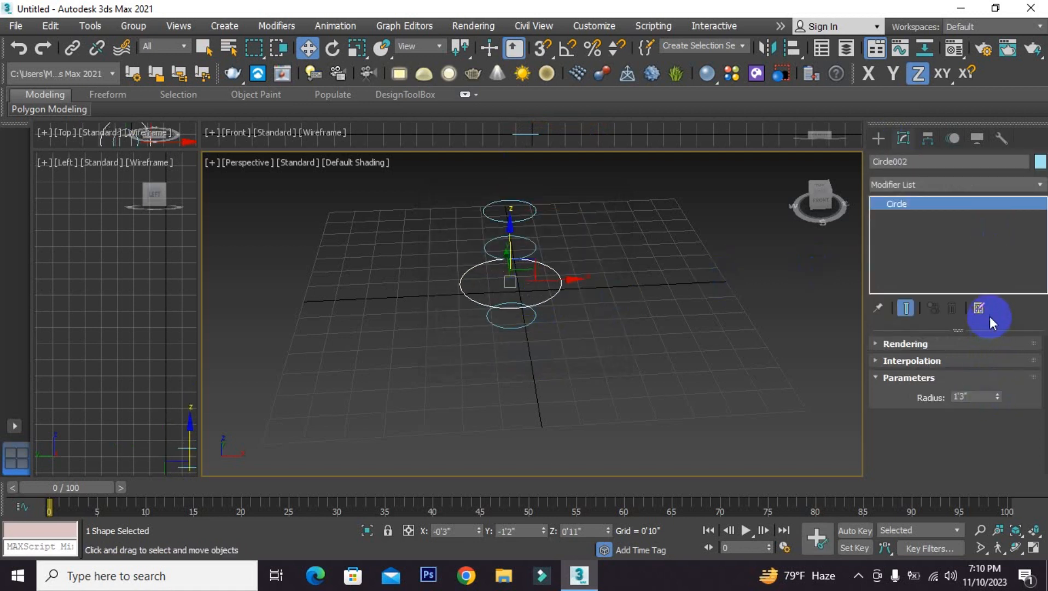
Slightly reduce the third circle's radius and set the top circle's radius to 0'5".
left_click(532, 253)
left_click(534, 247)
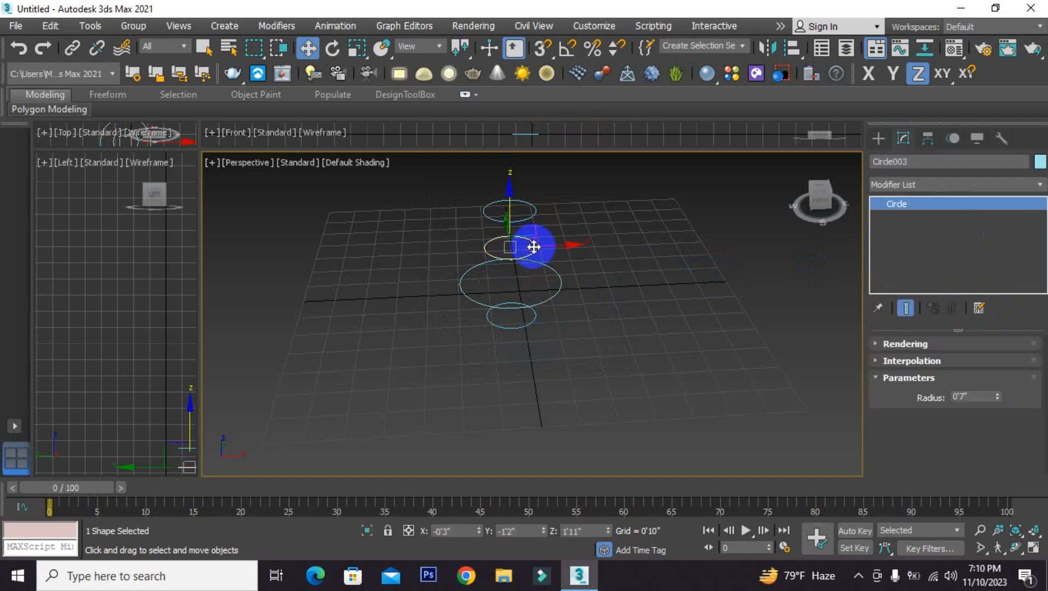
left_click(1001, 398)
left_click(532, 213)
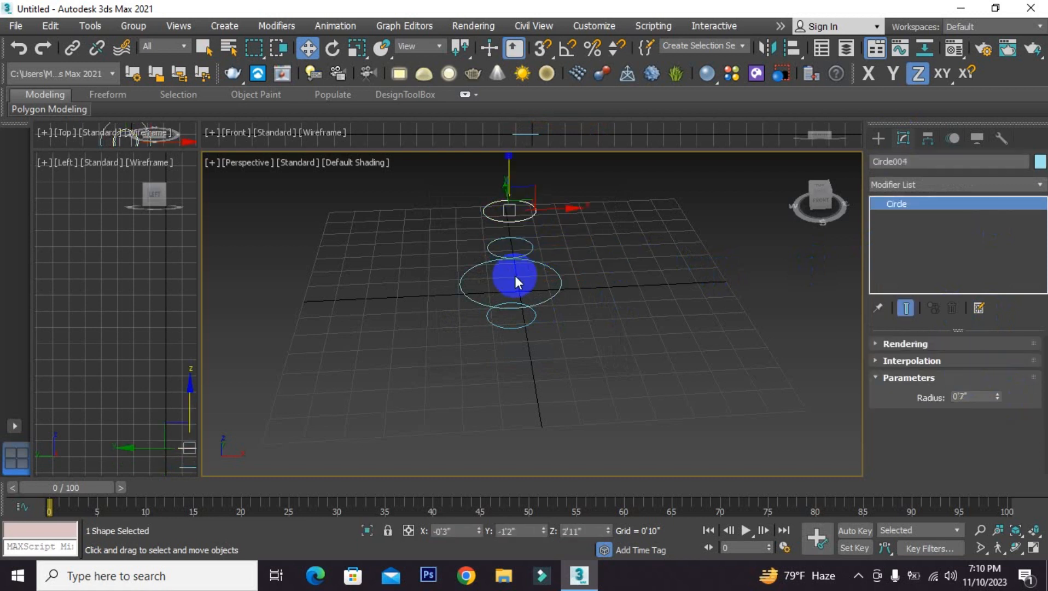
left_click(998, 398)
left_click(998, 399)
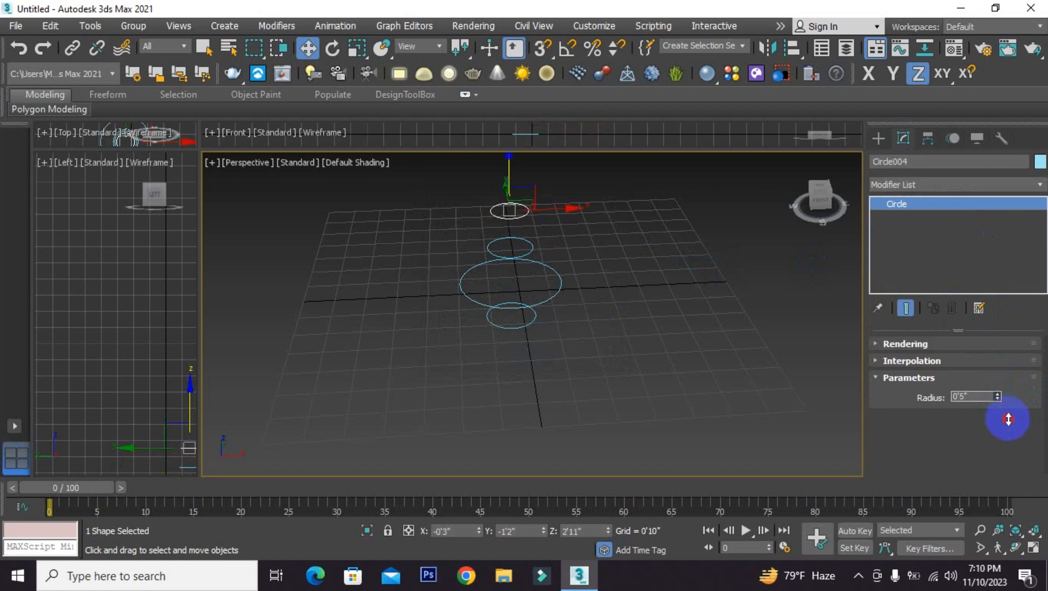
Convert the bottom circle to NURBS.
middle_click_drag(684, 341, 679, 381)
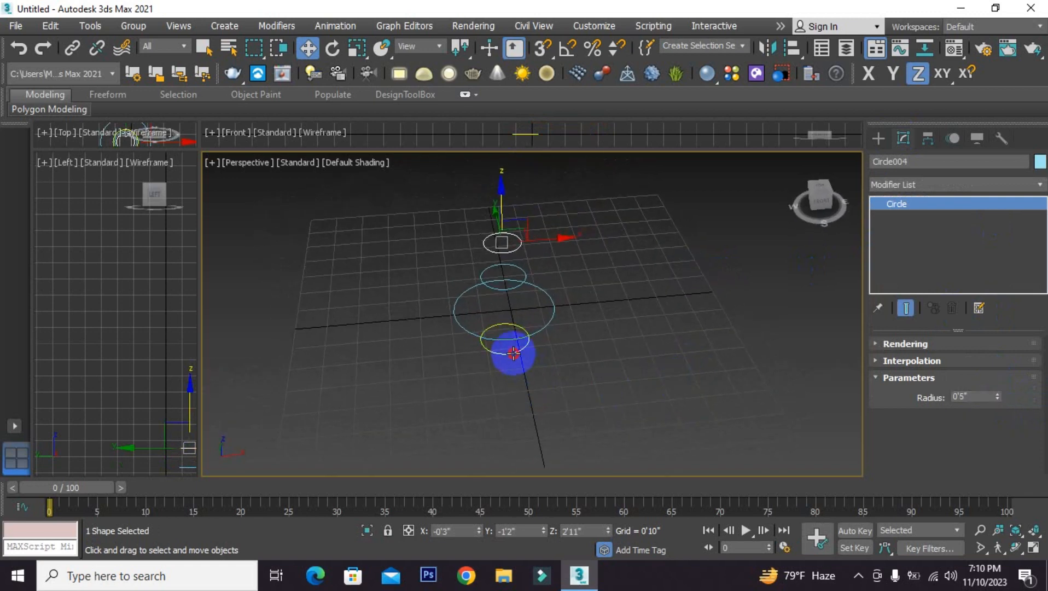
left_click(514, 354)
right_click(513, 353)
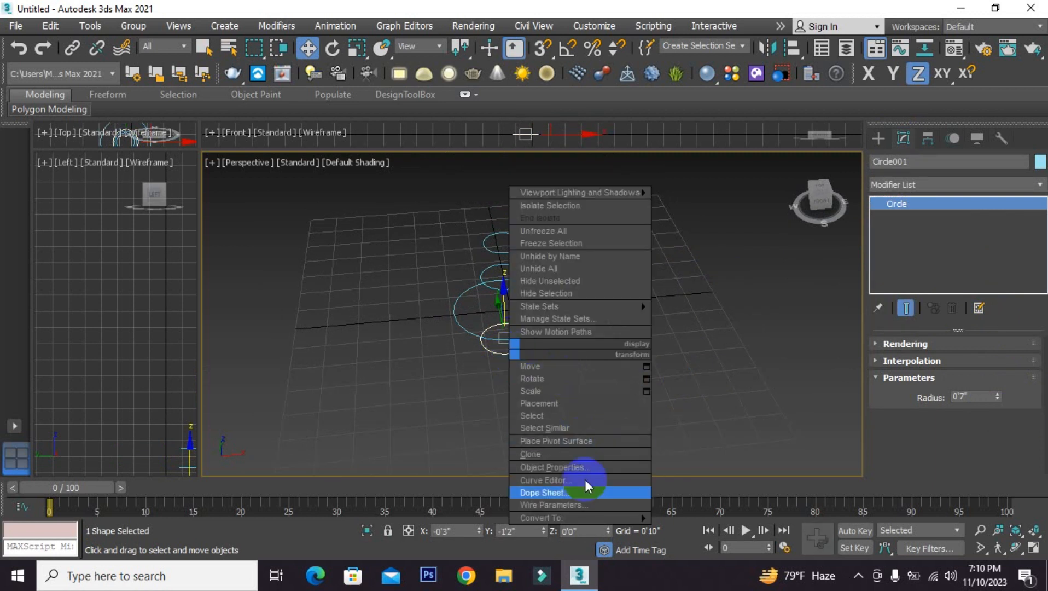
mouse_move(564, 518)
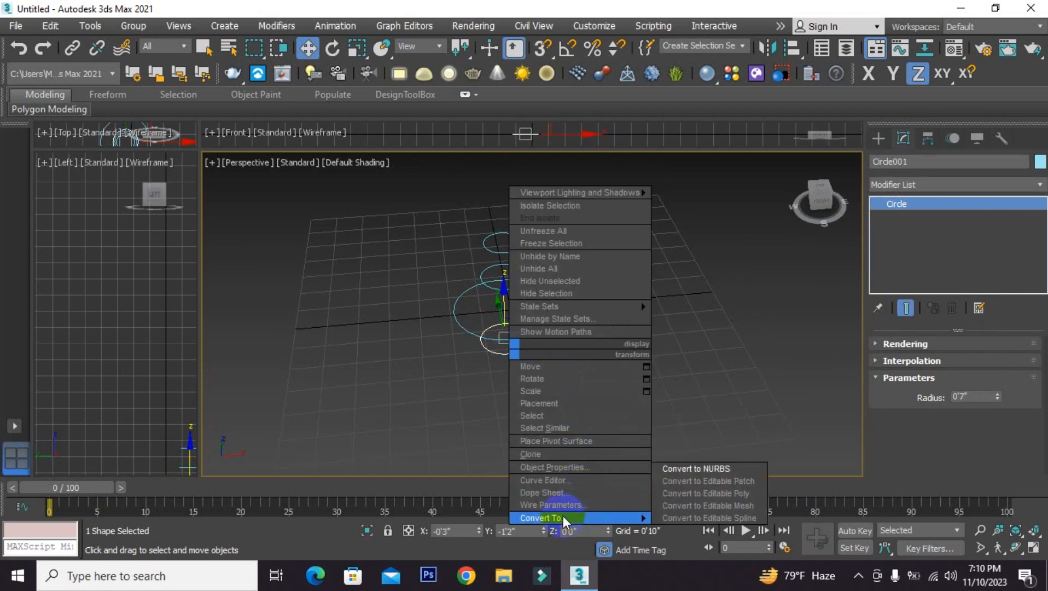
left_click(731, 471)
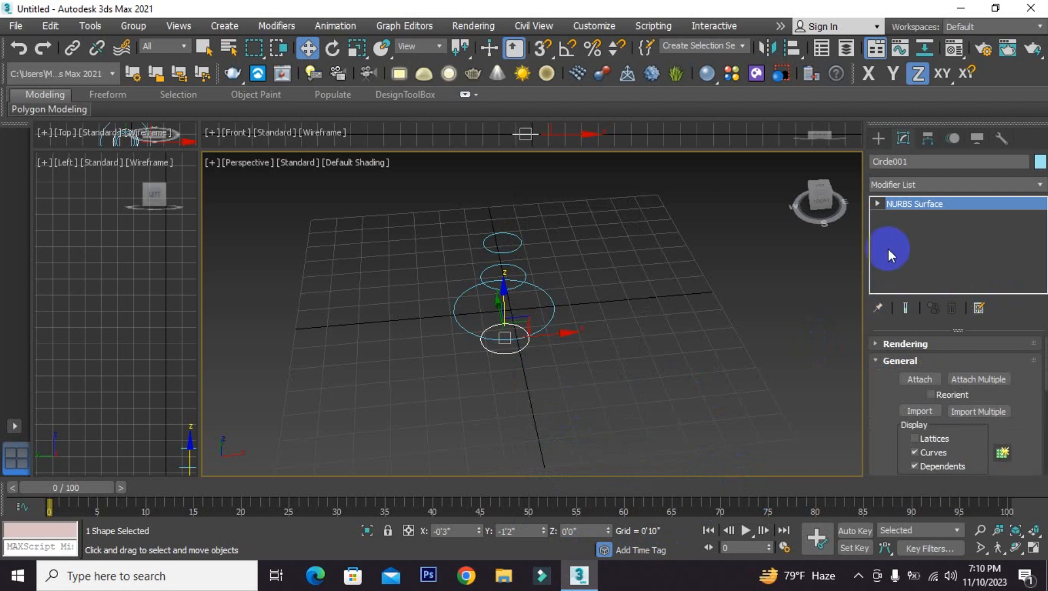
Open the NURBS creation toolbox for the bottom circle and place it clear of the circles.
scroll(889, 406, "down", 10)
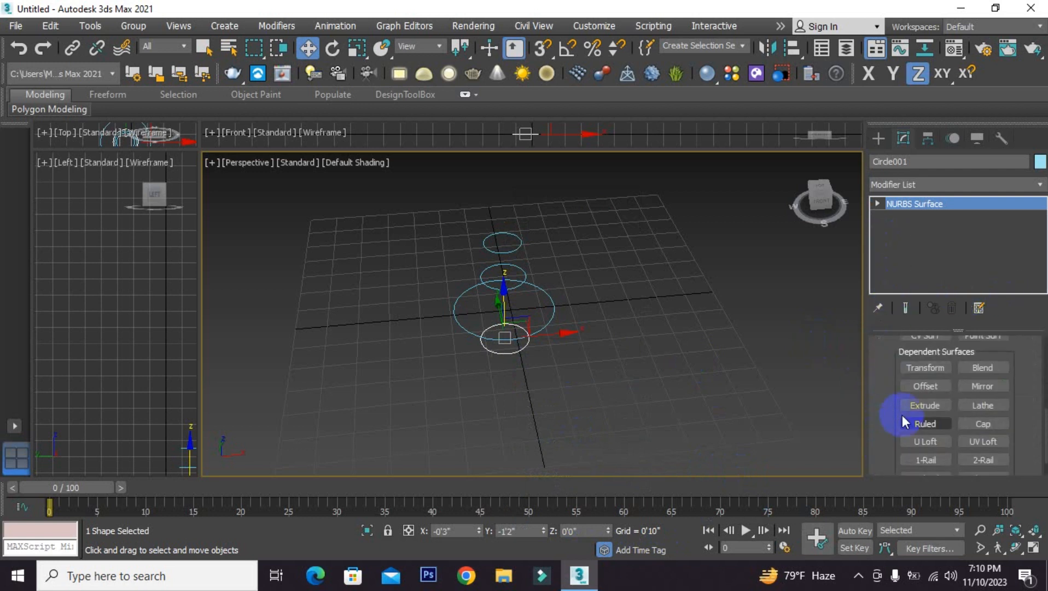
scroll(898, 421, "up", 4)
scroll(894, 419, "up", 3)
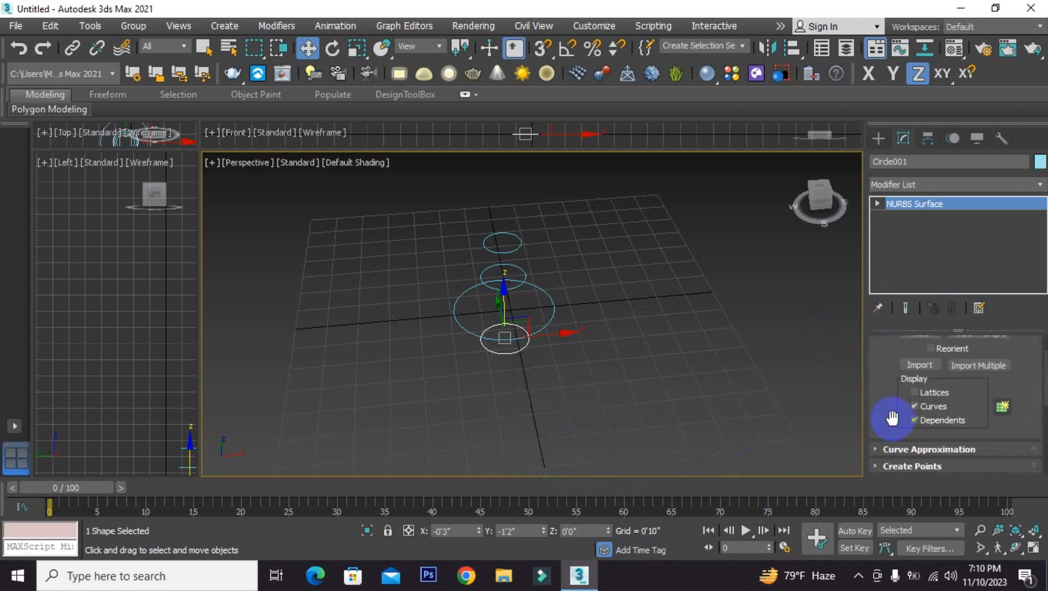
left_click(1004, 407)
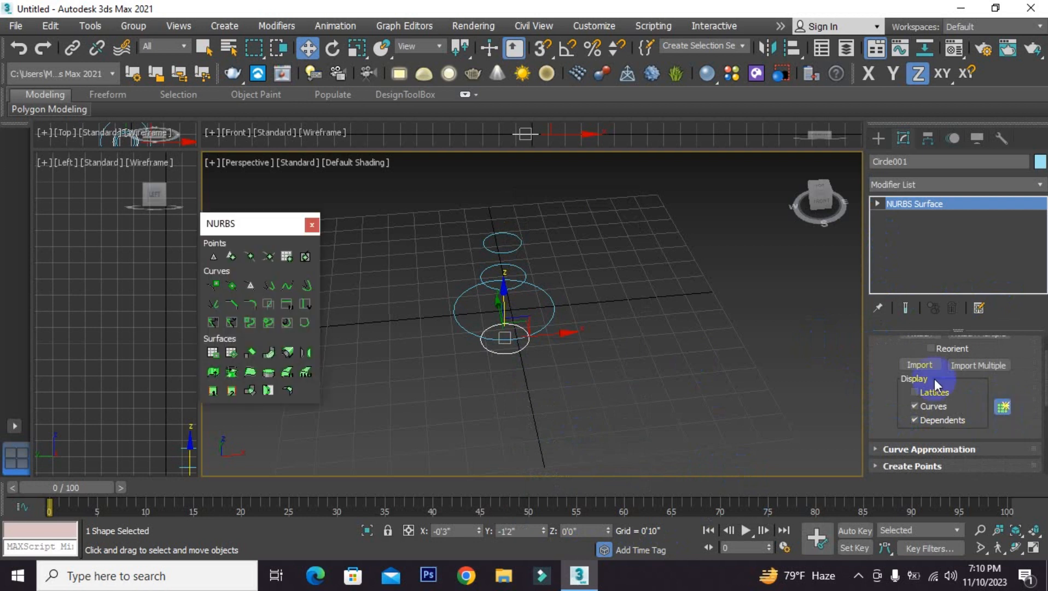
left_click_drag(241, 230, 275, 206)
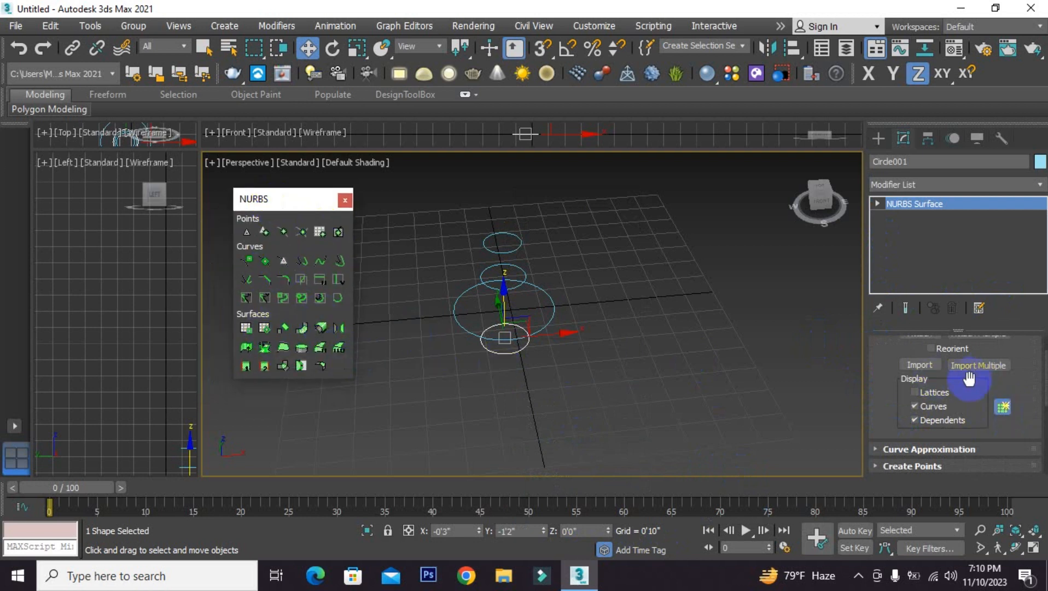
Start a U Loft surface from the bottom circle to the large second circle.
scroll(888, 447, "down", 5)
scroll(888, 446, "up", 2)
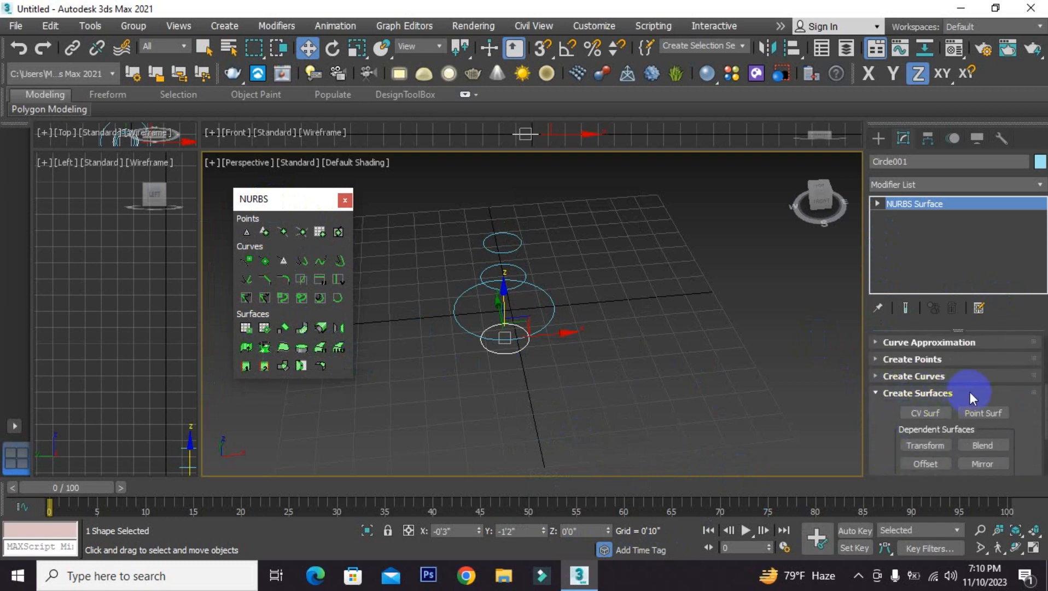
scroll(884, 432, "down", 3)
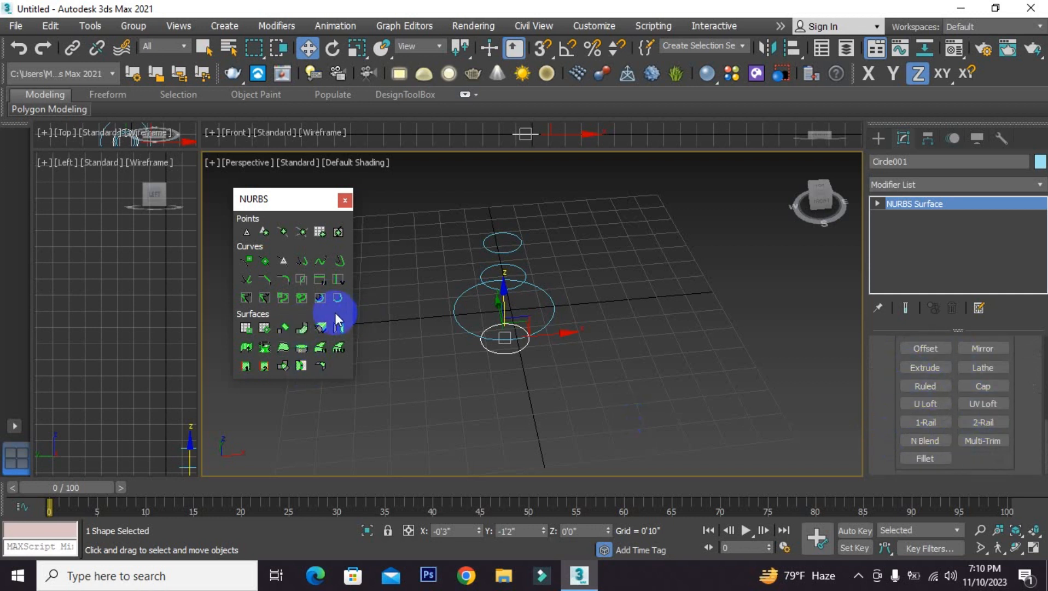
left_click(320, 348)
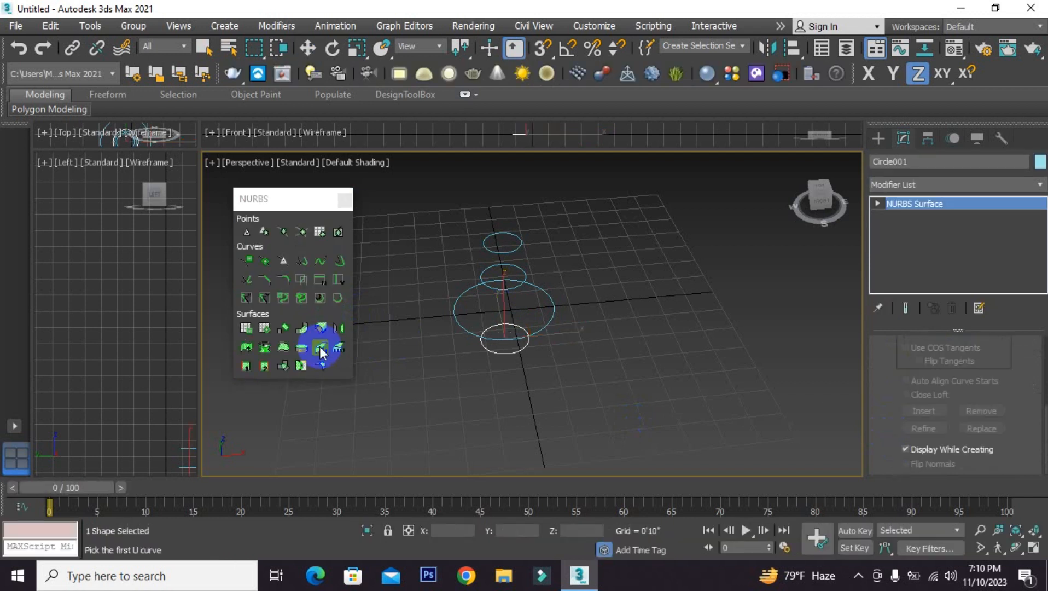
scroll(498, 354, "up", 3)
scroll(497, 354, "up", 2)
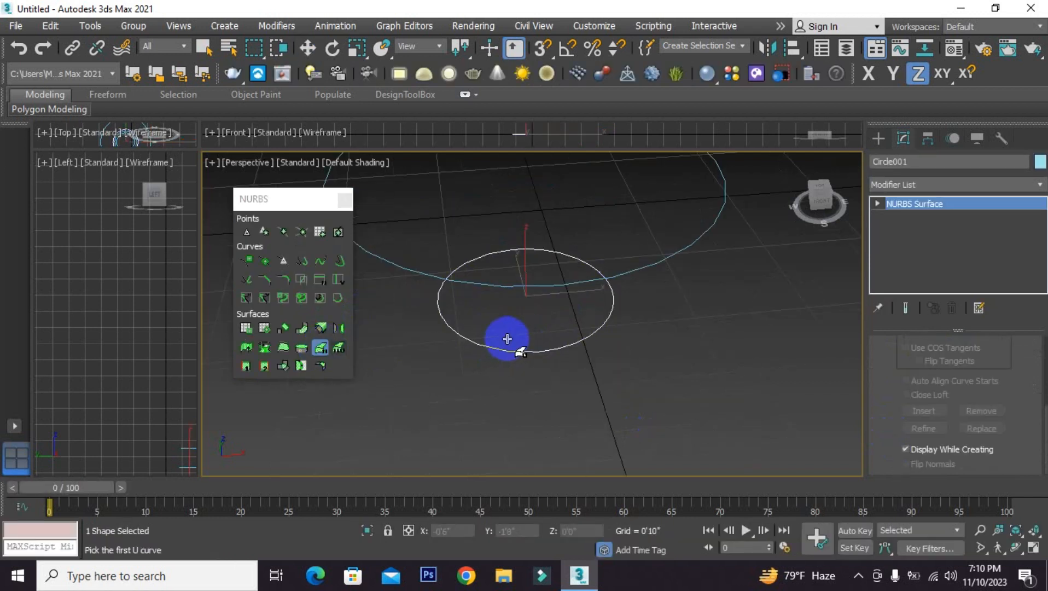
left_click(503, 348)
scroll(528, 338, "down", 4)
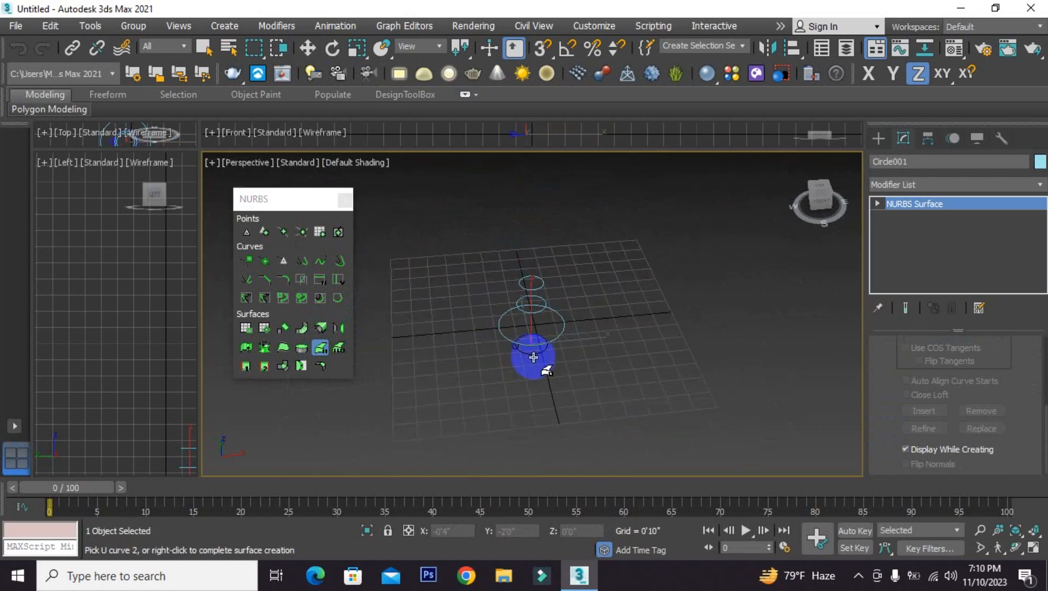
scroll(515, 350, "up", 3)
left_click(496, 333)
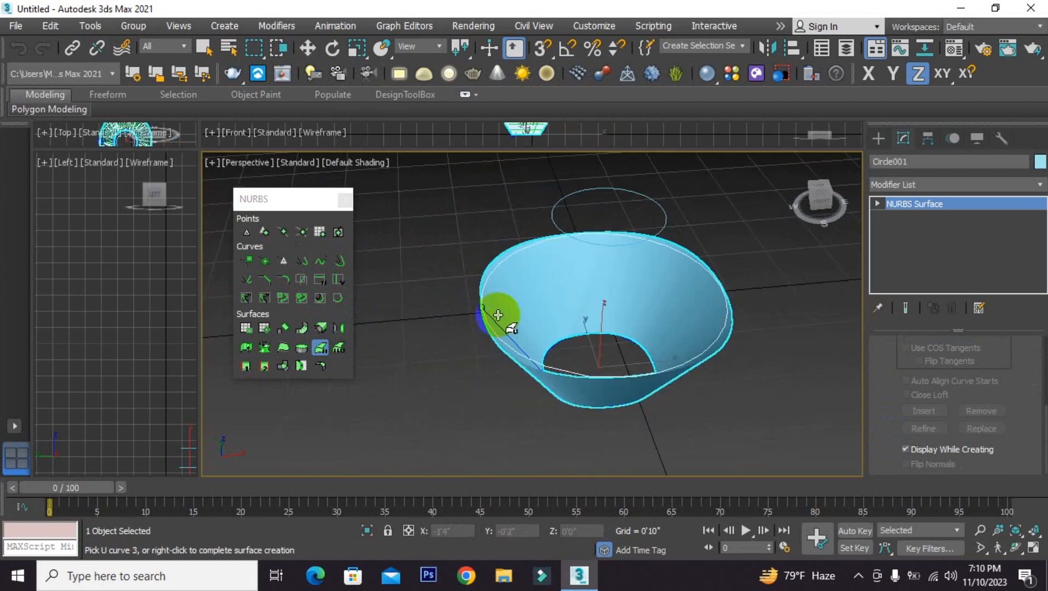
Extend the U Loft through the third and top circles and complete the surface.
left_click(562, 232)
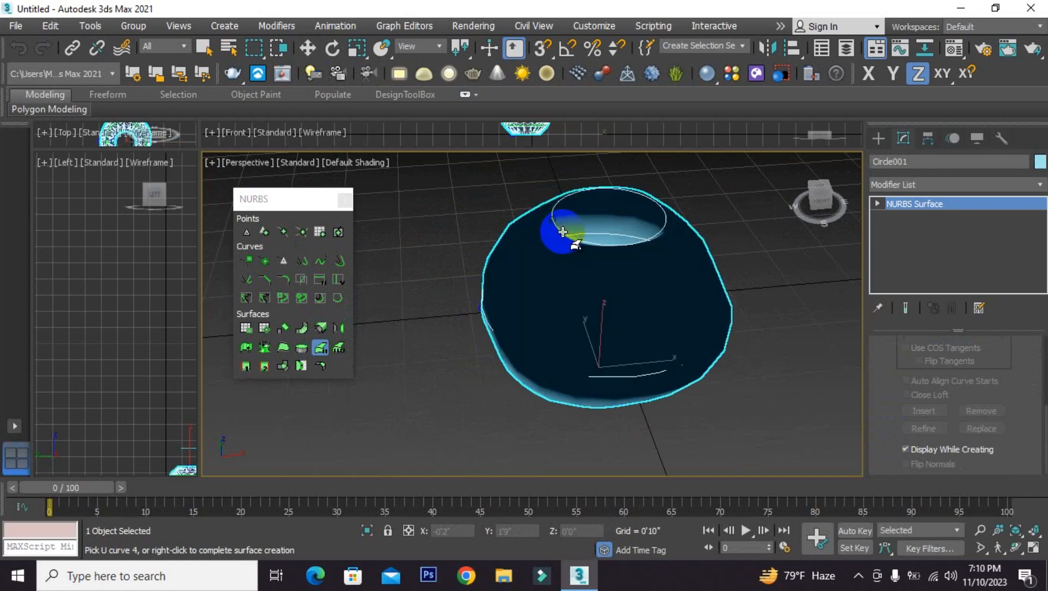
scroll(542, 205, "down", 2)
scroll(569, 183, "up", 4)
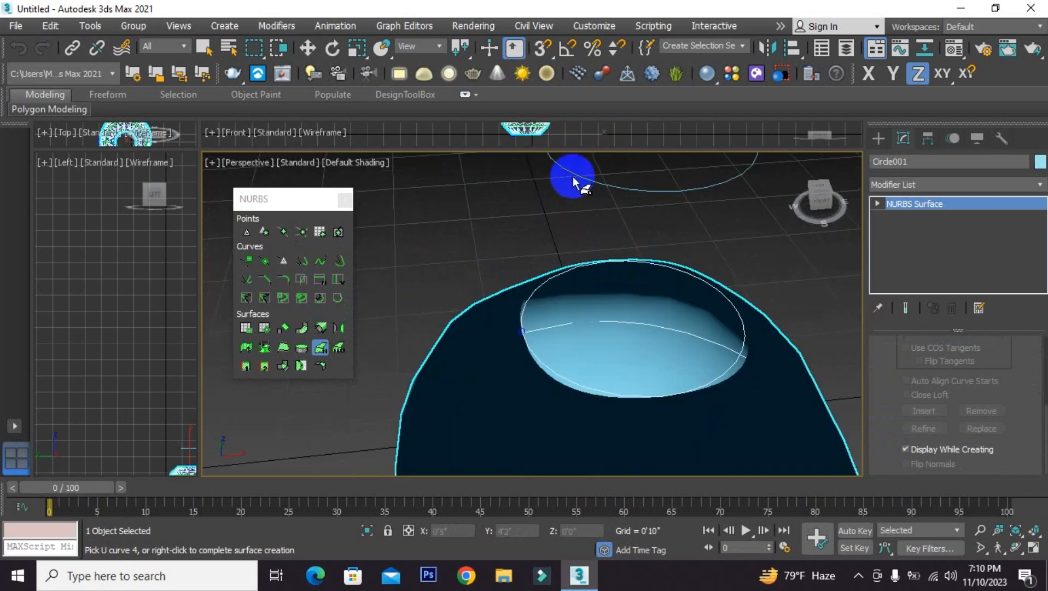
left_click(577, 172)
scroll(556, 321, "down", 4)
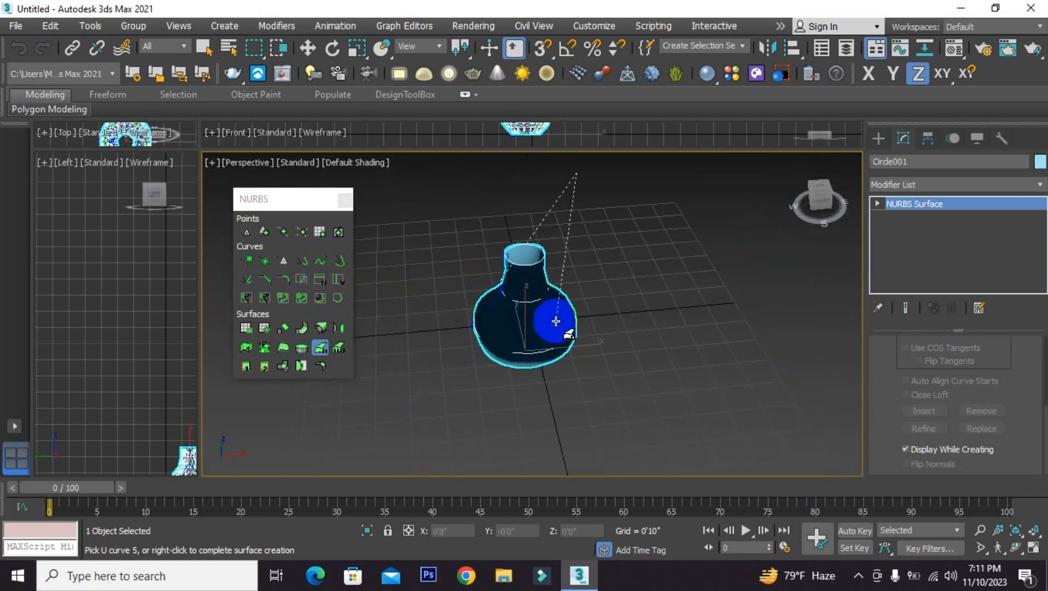
middle_click_drag(556, 327, 625, 242, "alt")
right_click(625, 240)
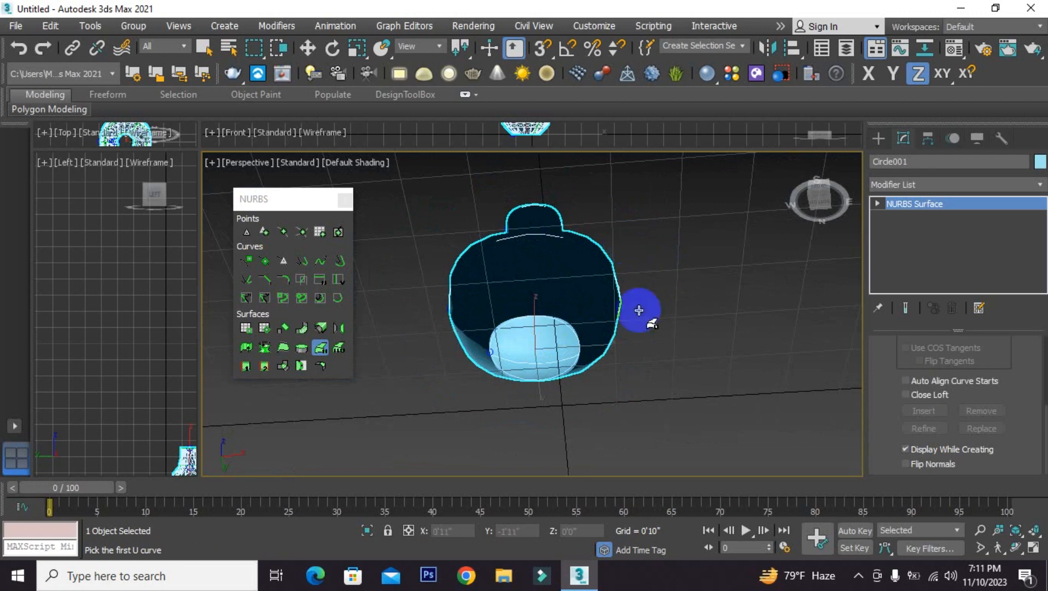
Finish the U Loft command with the vessel's surface complete from base to neck.
scroll(636, 306, "up", 5)
scroll(592, 283, "down", 5)
middle_click_drag(594, 288, 603, 246, "alt")
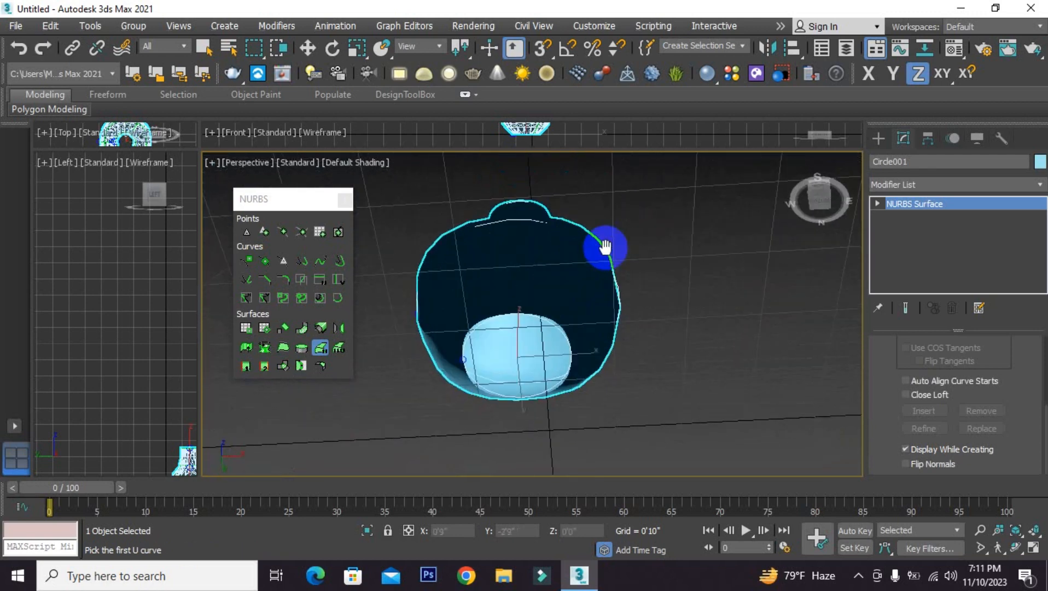
scroll(538, 315, "up", 5)
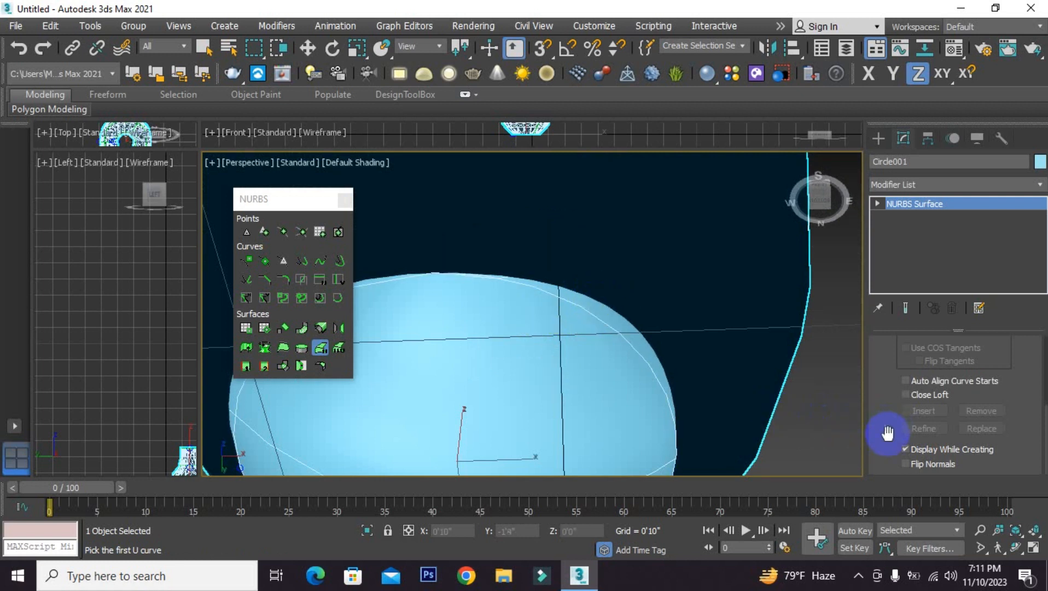
scroll(888, 432, "up", 5)
scroll(894, 415, "down", 5)
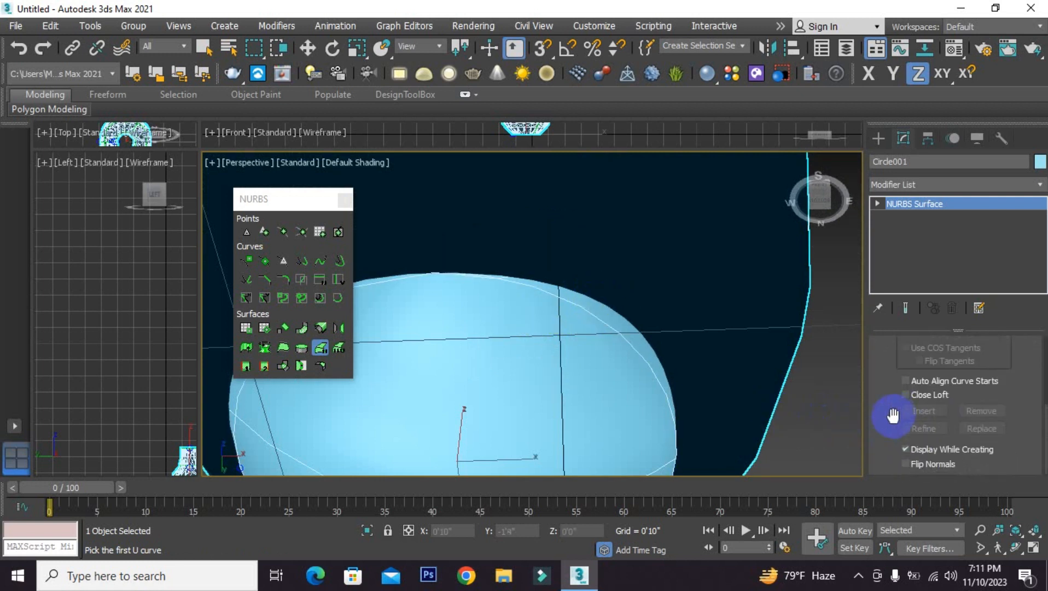
left_click(204, 49)
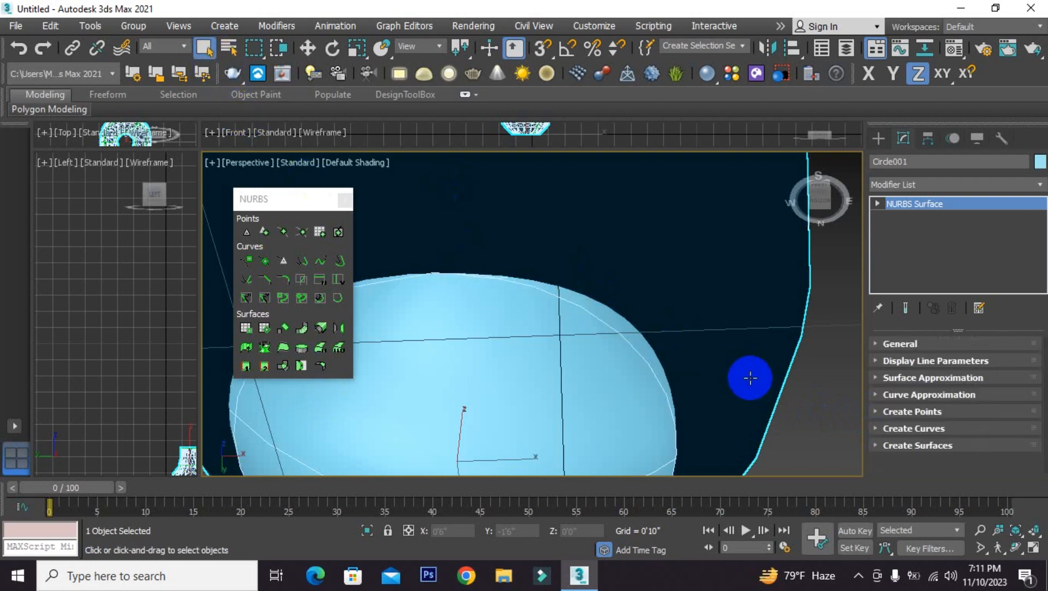
Try to close the vessel's open underside with a Cap surface, and undo the result.
left_click(880, 445)
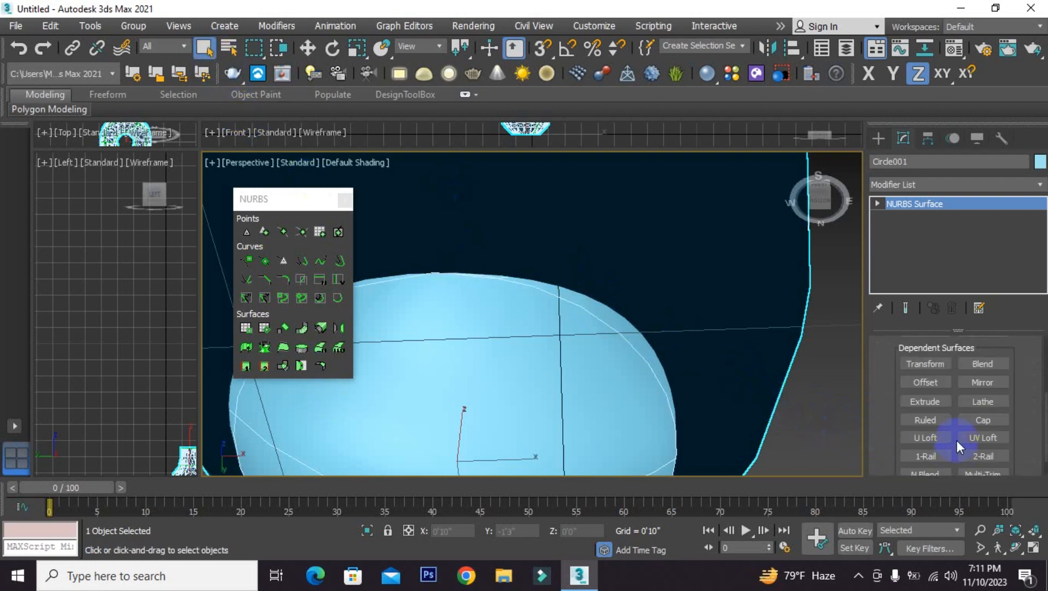
scroll(963, 435, "down", 1)
left_click(984, 397)
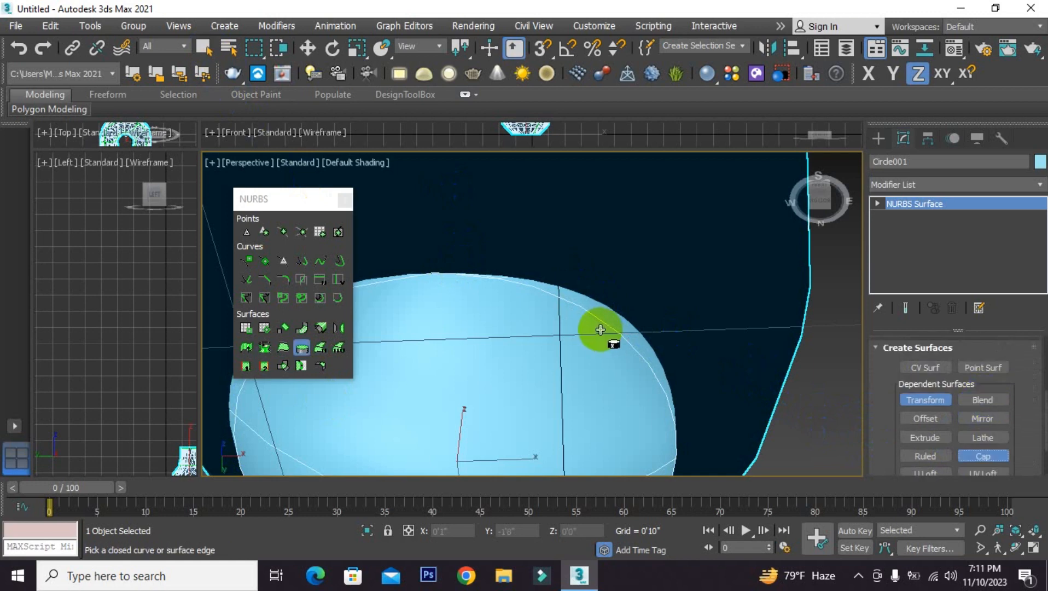
scroll(597, 310, "down", 3)
scroll(596, 310, "up", 3)
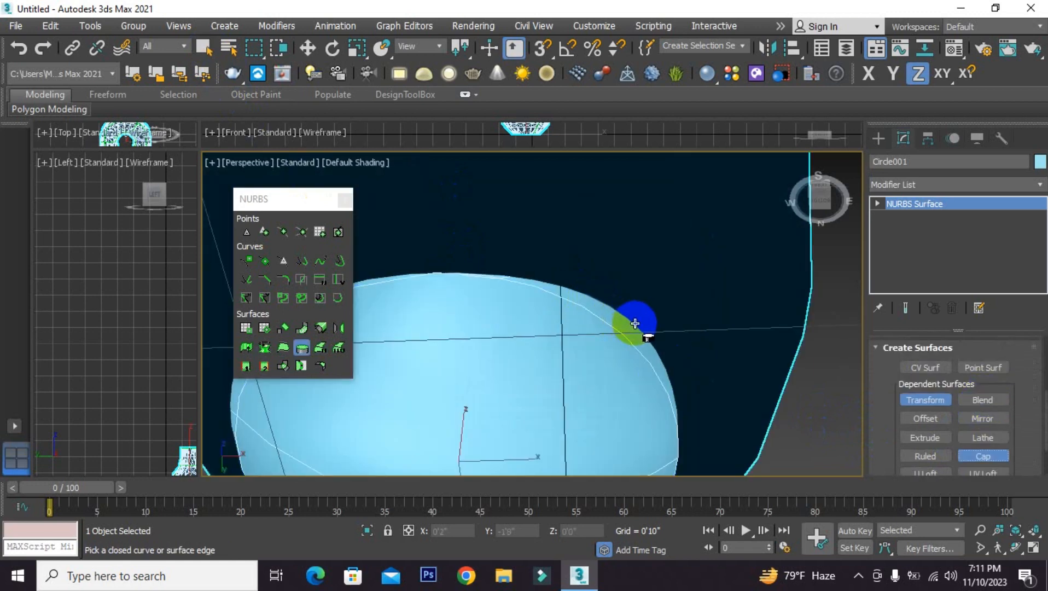
scroll(631, 324, "up", 3)
scroll(626, 320, "down", 1)
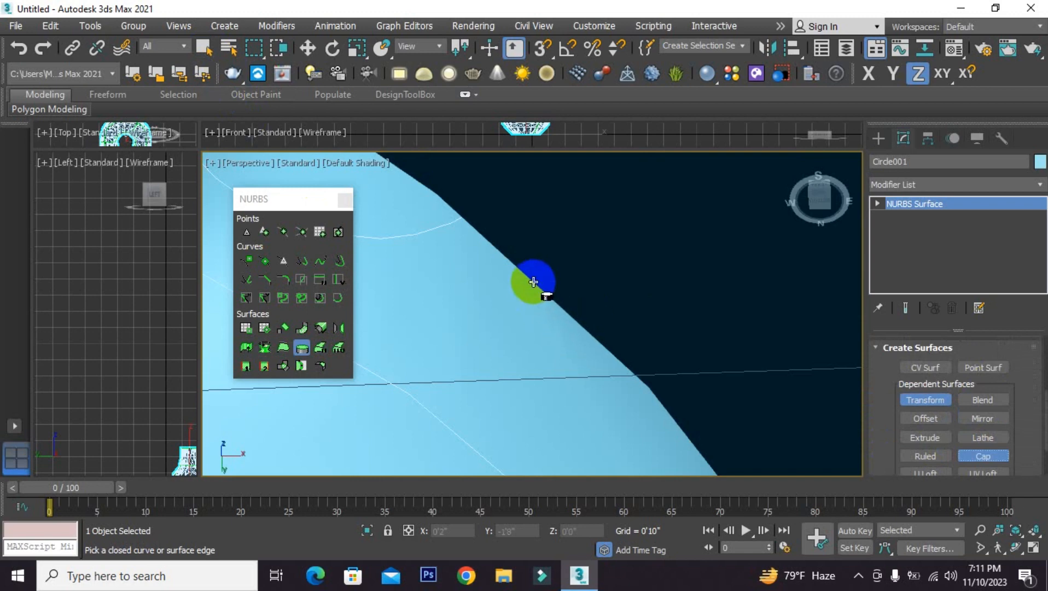
scroll(548, 295, "down", 4)
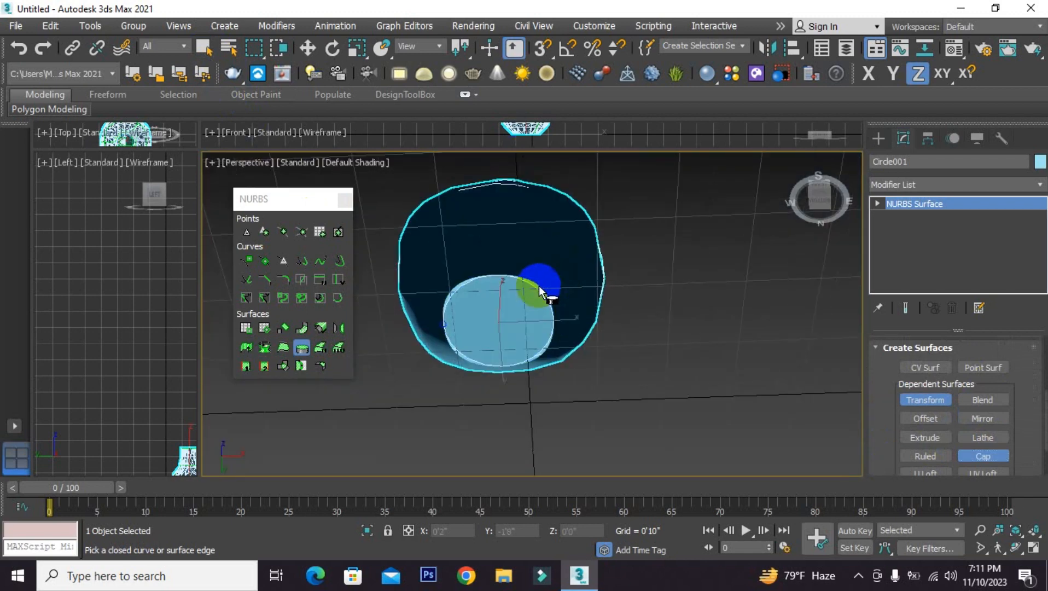
scroll(562, 275, "up", 2)
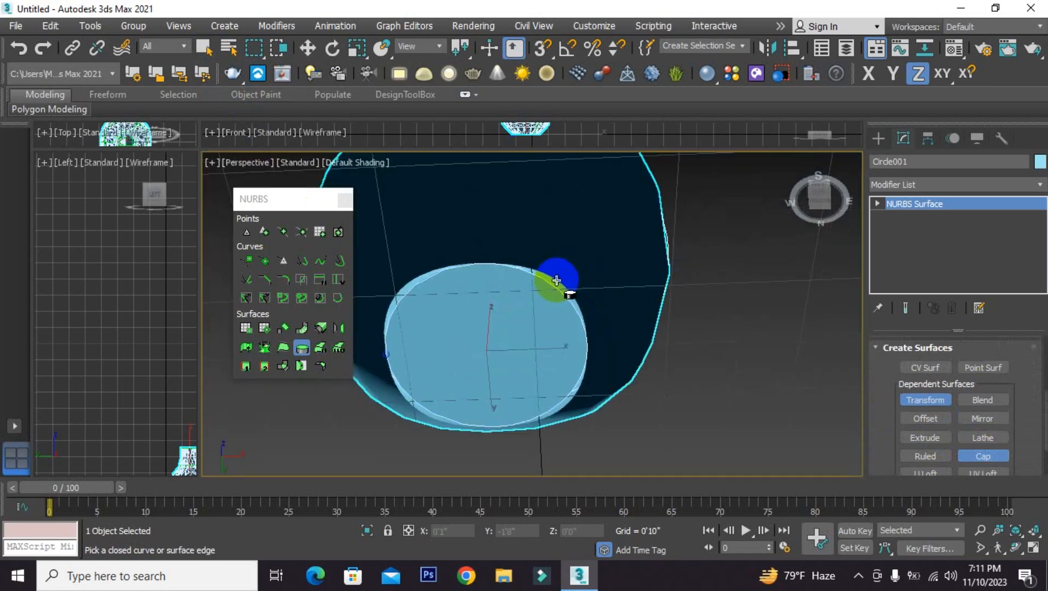
left_click(994, 457)
scroll(995, 457, "down", 2)
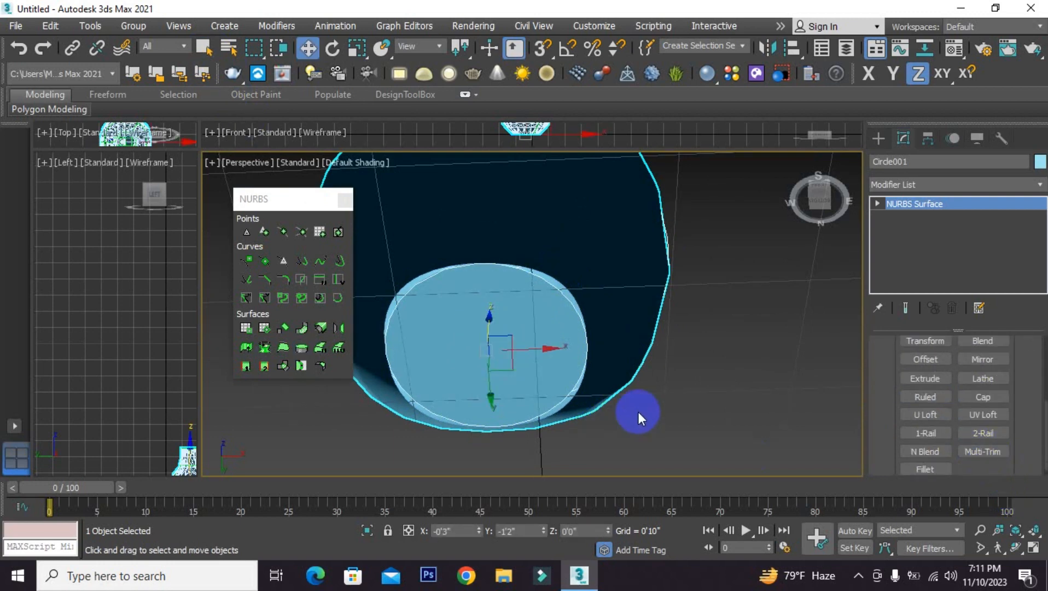
key("ctrl+z")
Cap the vessel's open base along the edge of the bottom circle and leave the Cap command.
middle_click_drag(639, 437, 656, 415, "alt")
left_click(916, 432)
left_click(971, 398)
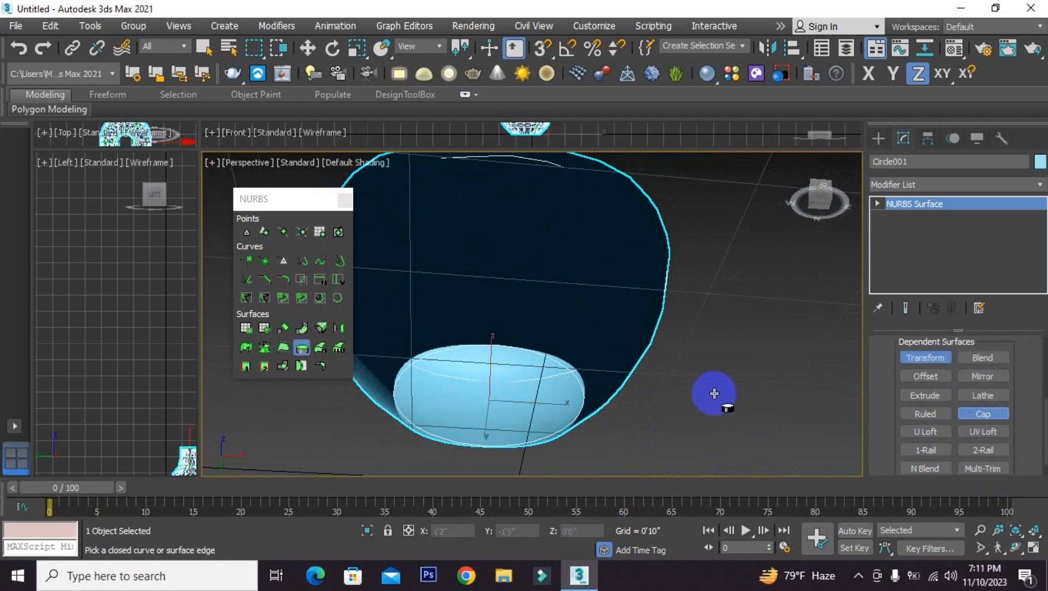
left_click(652, 390)
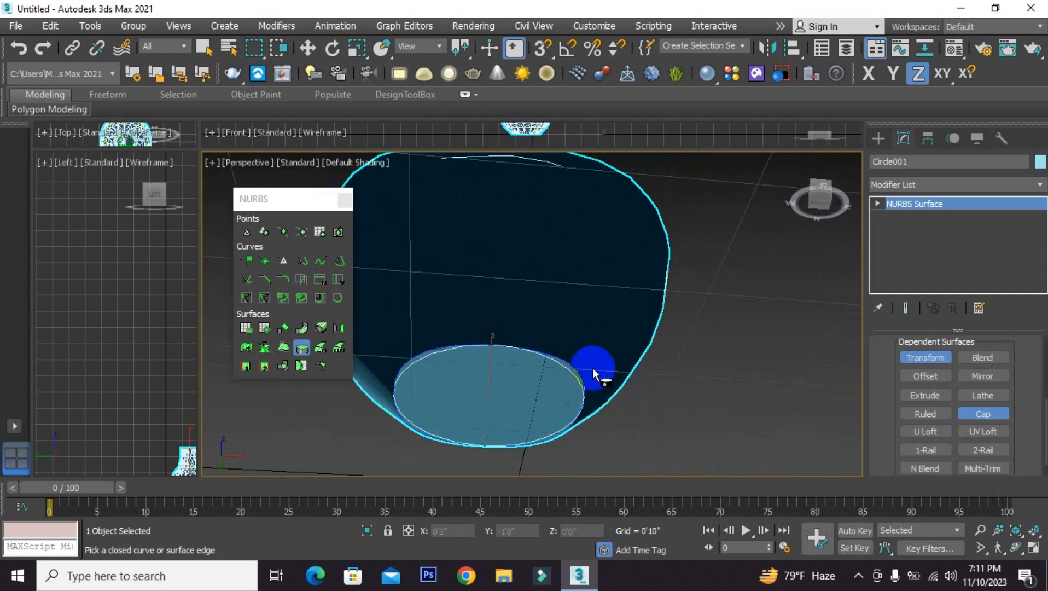
scroll(593, 368, "up", 6)
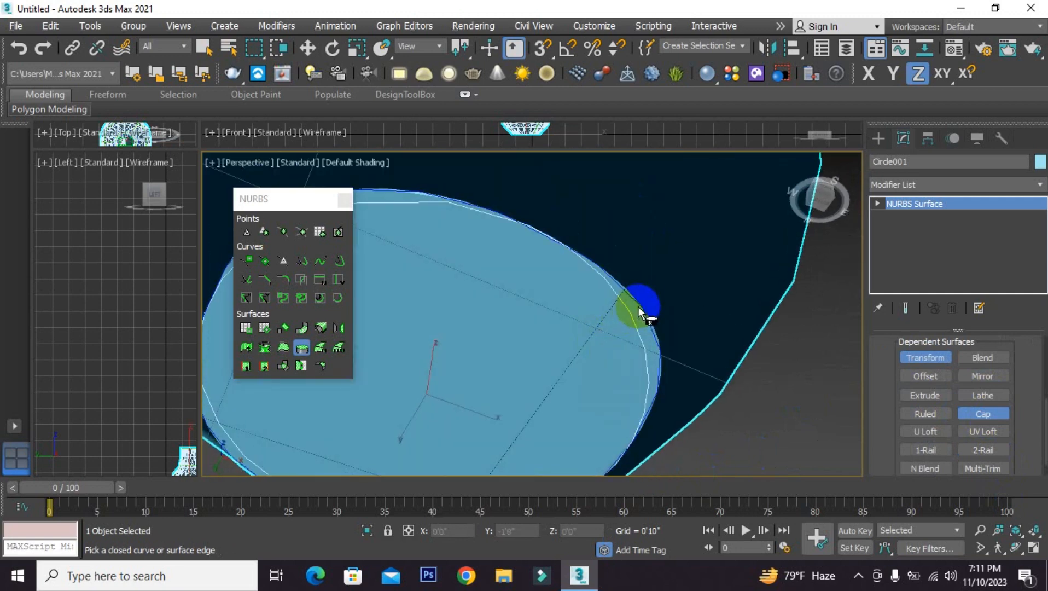
scroll(637, 296, "up", 3)
scroll(590, 297, "down", 6)
scroll(590, 303, "up", 2)
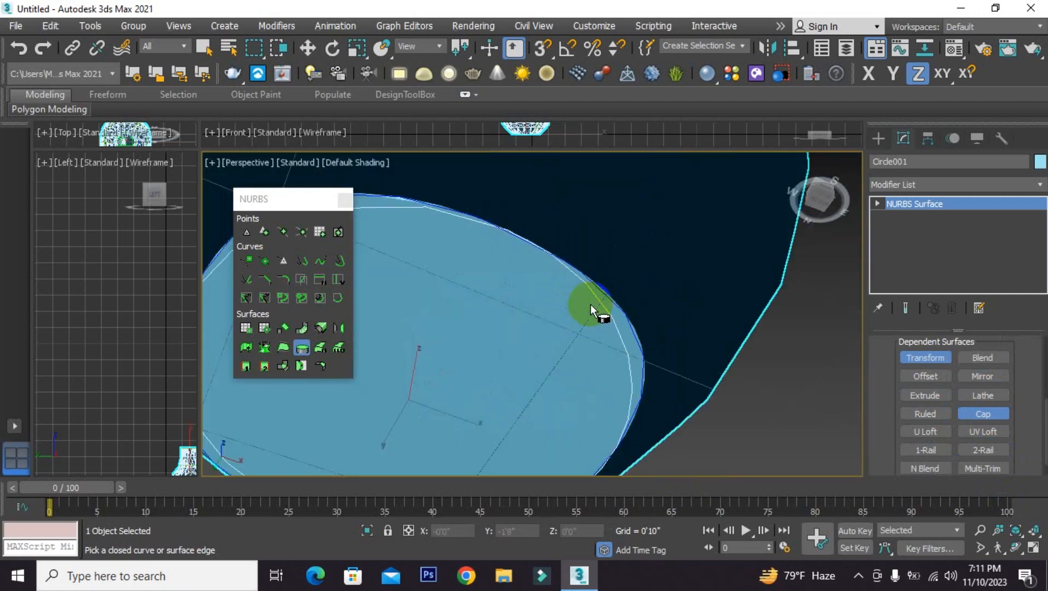
scroll(607, 305, "down", 8)
middle_click_drag(661, 281, 632, 350)
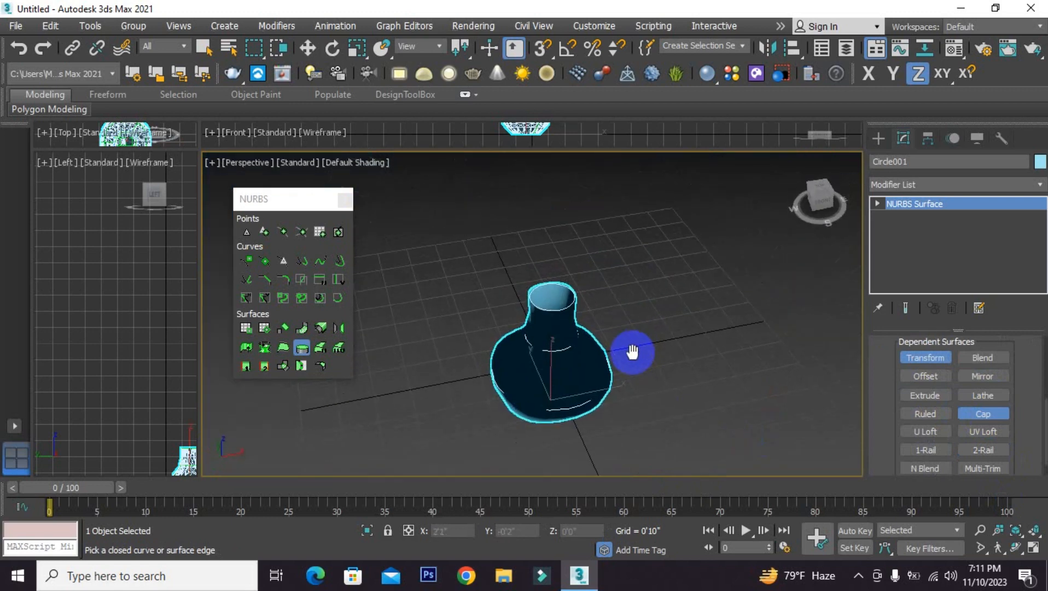
left_click(203, 48)
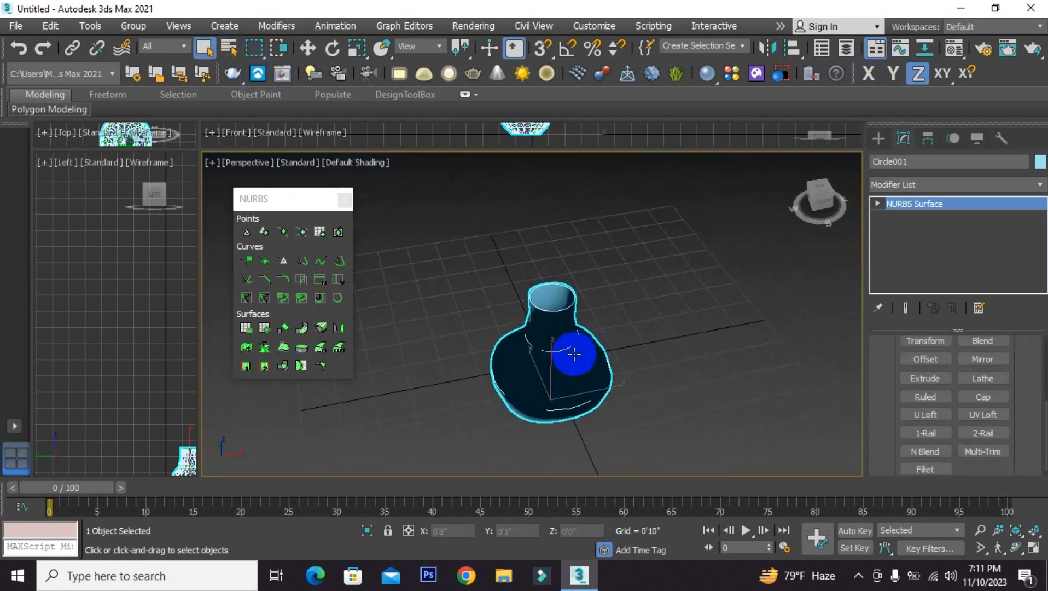
Add a Normal modifier to the capped vessel to flip its inside-out surface.
scroll(562, 351, "up", 2)
left_click(950, 184)
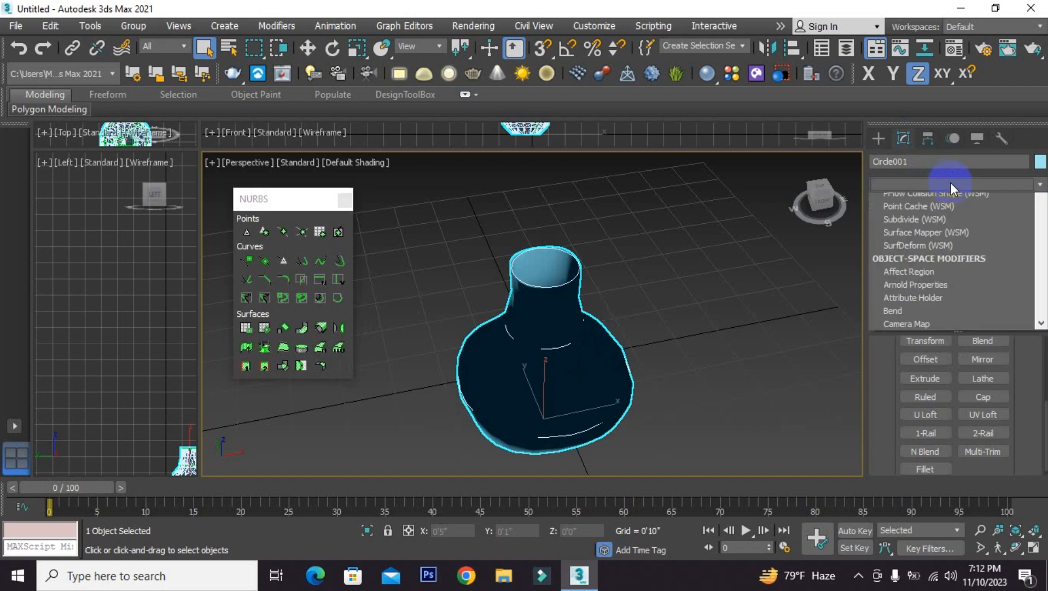
scroll(982, 255, "down", 10)
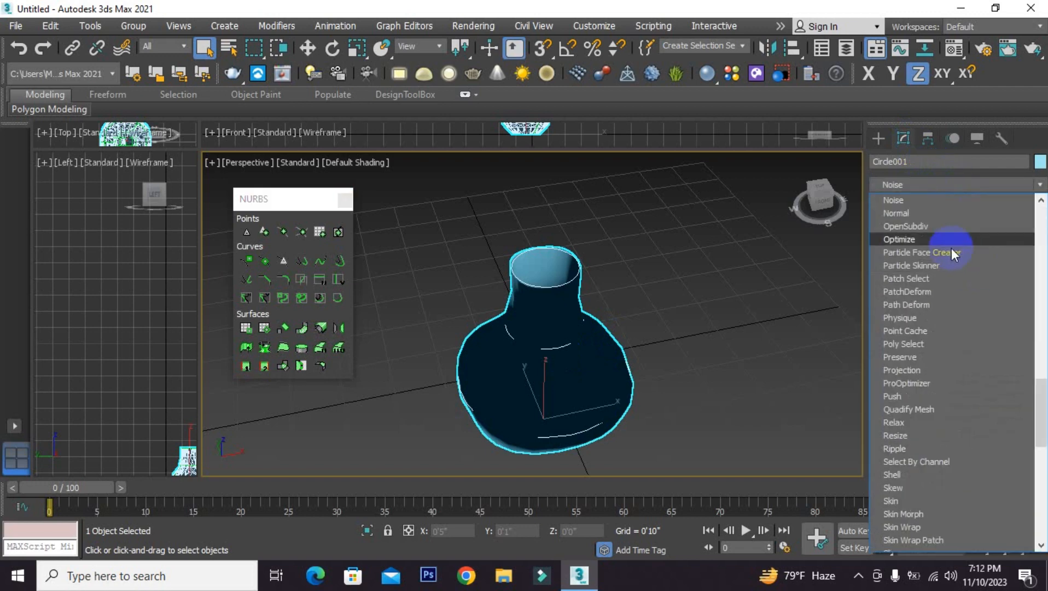
left_click(933, 216)
middle_click_drag(596, 339, 580, 397, "alt")
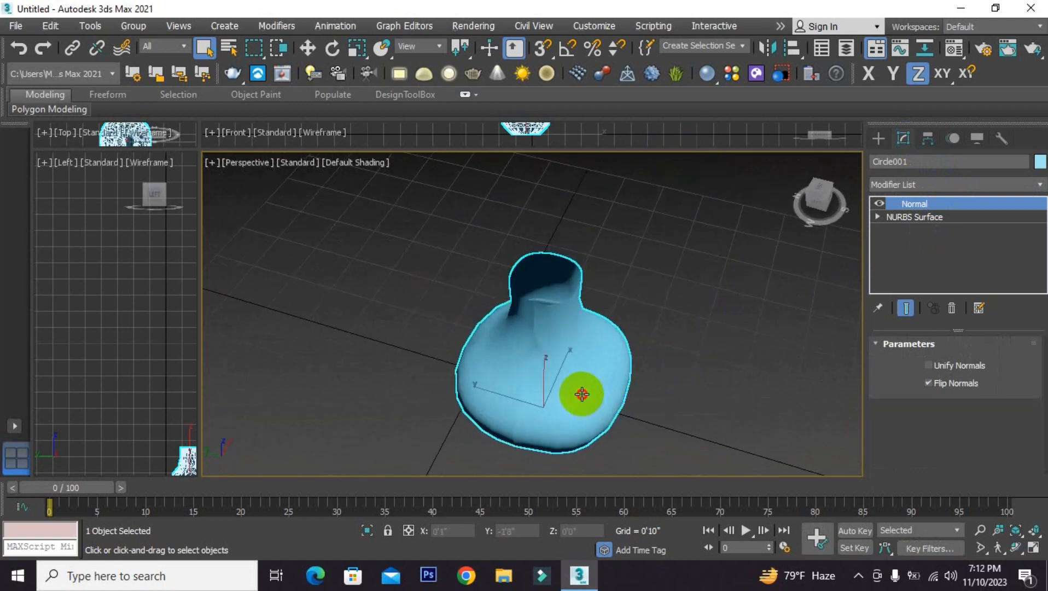
middle_click_drag(754, 350, 563, 305, "alt")
Turn on Unify Normals and turn off Flip Normals in the vessel's Normal modifier.
left_click(917, 382)
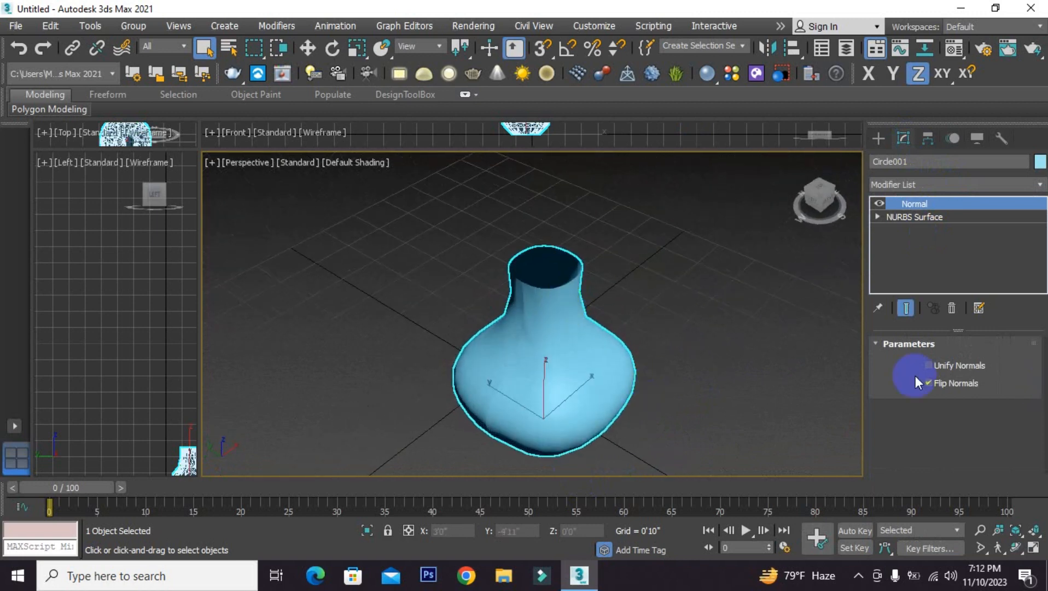
left_click(929, 365)
middle_click_drag(724, 420, 701, 258, "alt")
left_click(928, 383)
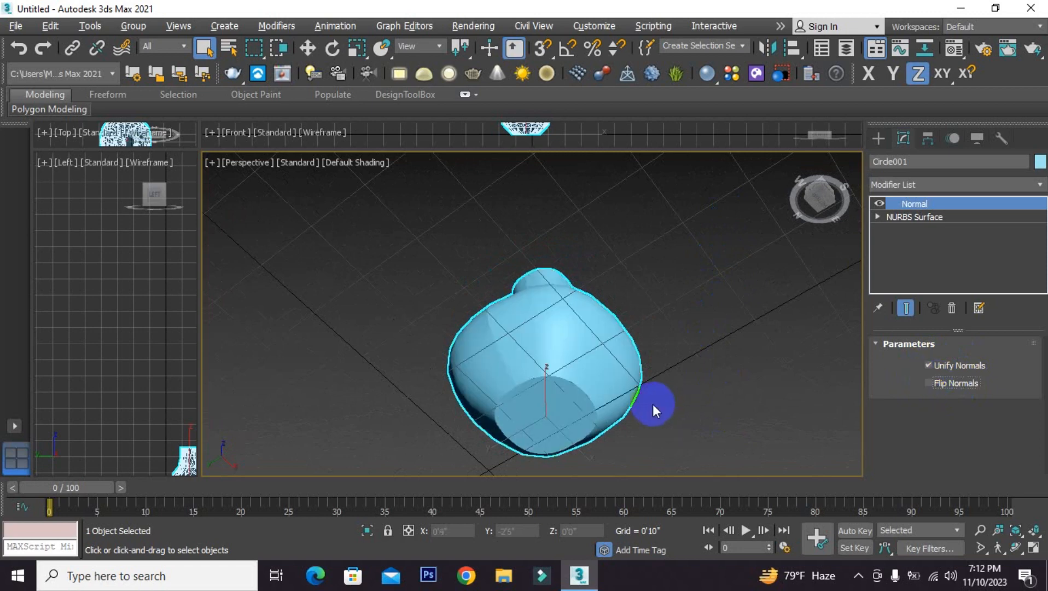
mouse_move(653, 404)
middle_mouse_down("alt")
mouse_move(653, 433)
mouse_move(691, 174)
mouse_move(667, 367)
mouse_move(637, 412)
middle_mouse_up("alt")
left_click(588, 367)
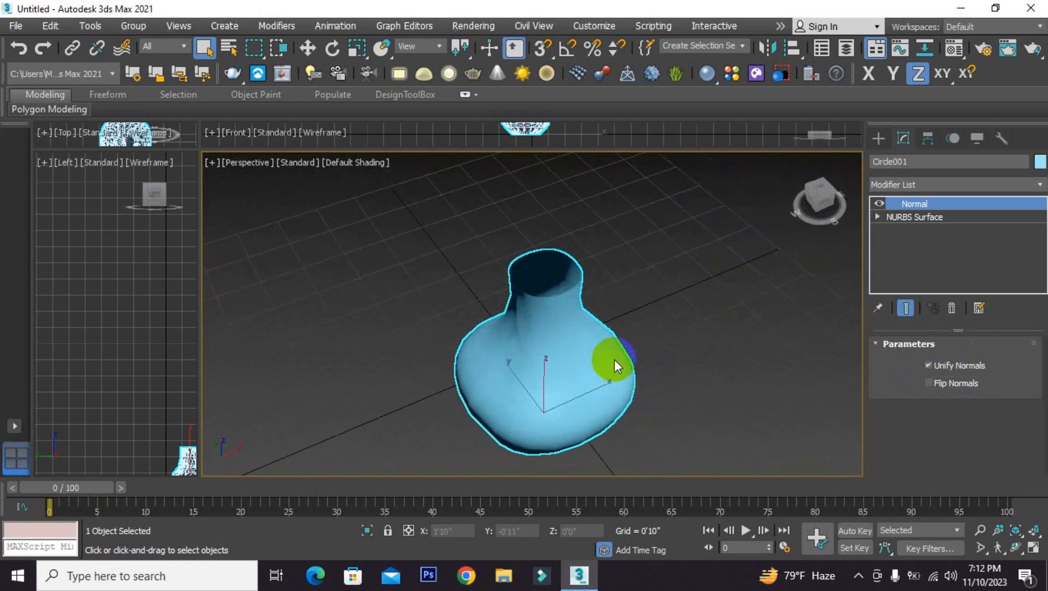
Add a Shell modifier to the vessel and reduce its outer amount to 0'0" for a thin wall.
left_click(1015, 183)
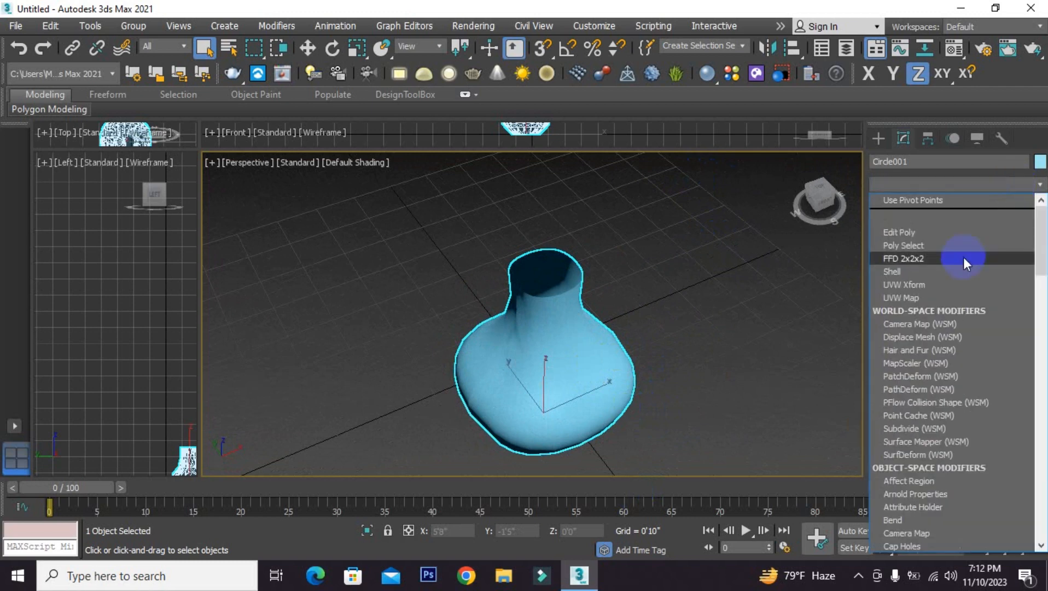
scroll(963, 257, "down", 1)
scroll(963, 257, "down", 1)
left_click(912, 195)
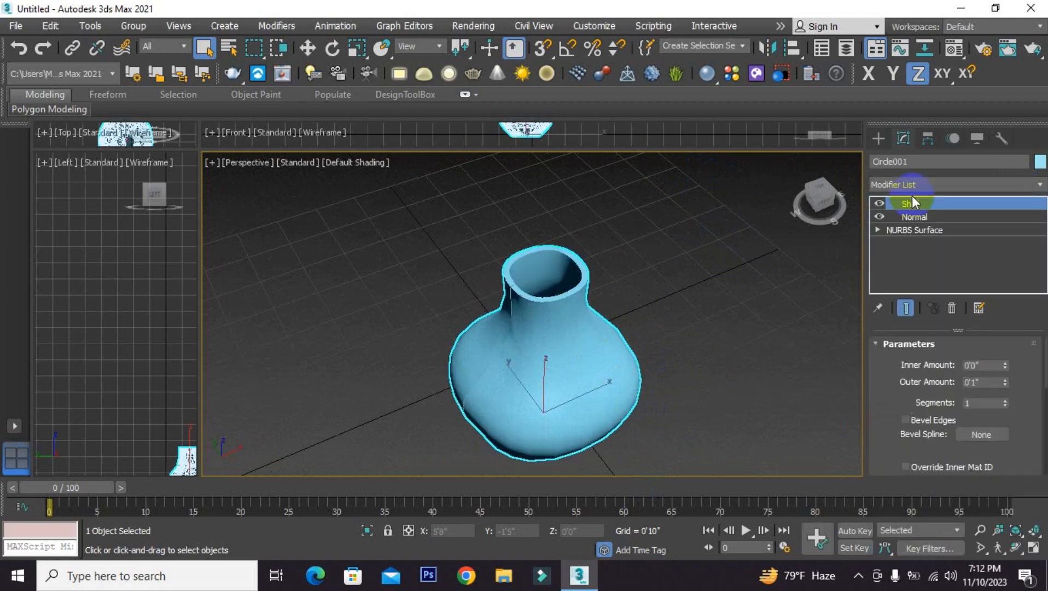
middle_click_drag(633, 300, 512, 328, "alt")
left_click_drag(1009, 385, 1011, 433)
middle_click_drag(629, 377, 599, 351, "alt")
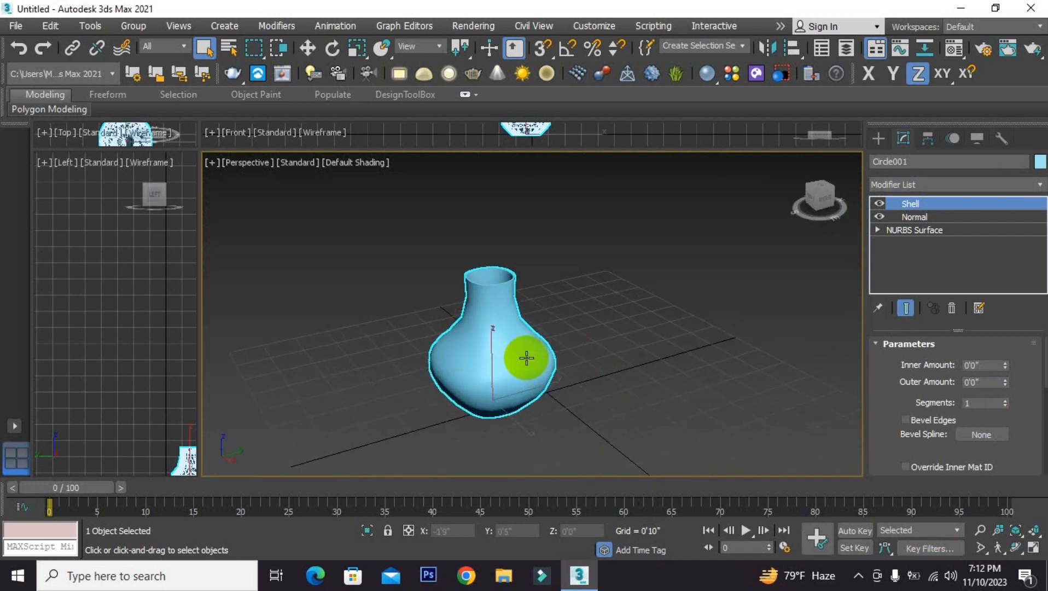
Select the finished vessel and delete it from the scene.
scroll(486, 358, "up", 3)
mouse_move(506, 342)
middle_mouse_down()
mouse_move(534, 342)
mouse_move(503, 348)
middle_mouse_up()
left_click_drag(638, 208, 384, 450)
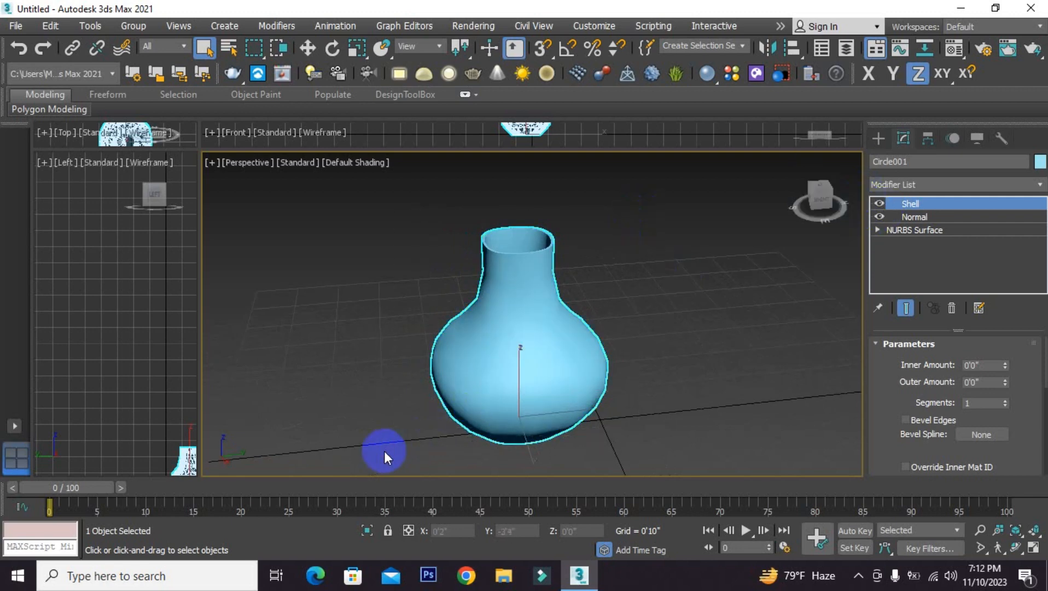
key("Delete")
Draw a small circle spline on the grid near its western edge in the Perspective view.
scroll(482, 320, "down", 4)
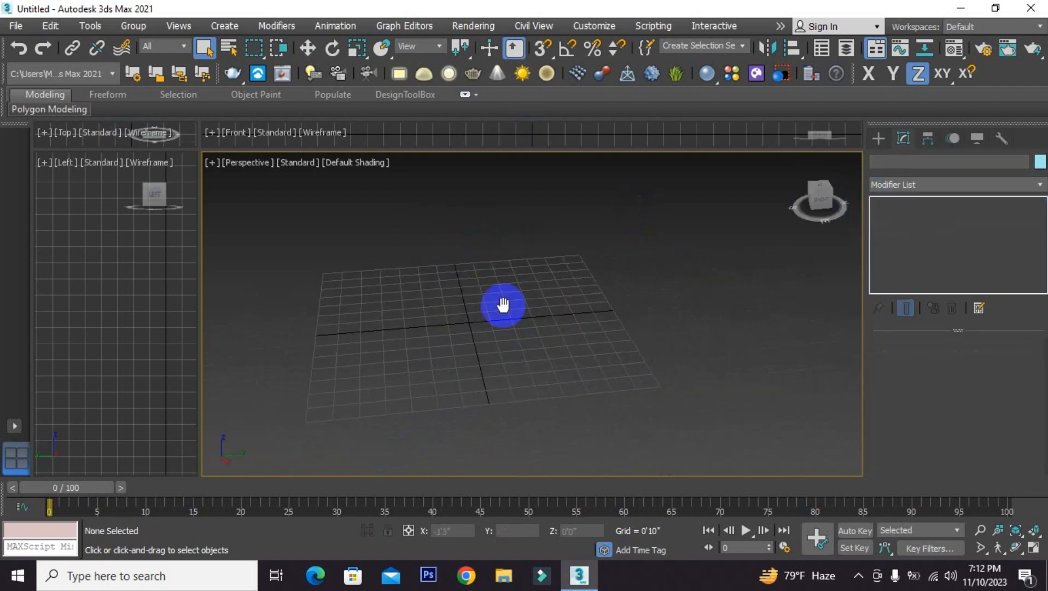
middle_click_drag(503, 307, 569, 331, "alt")
left_click(869, 142)
left_click(897, 162)
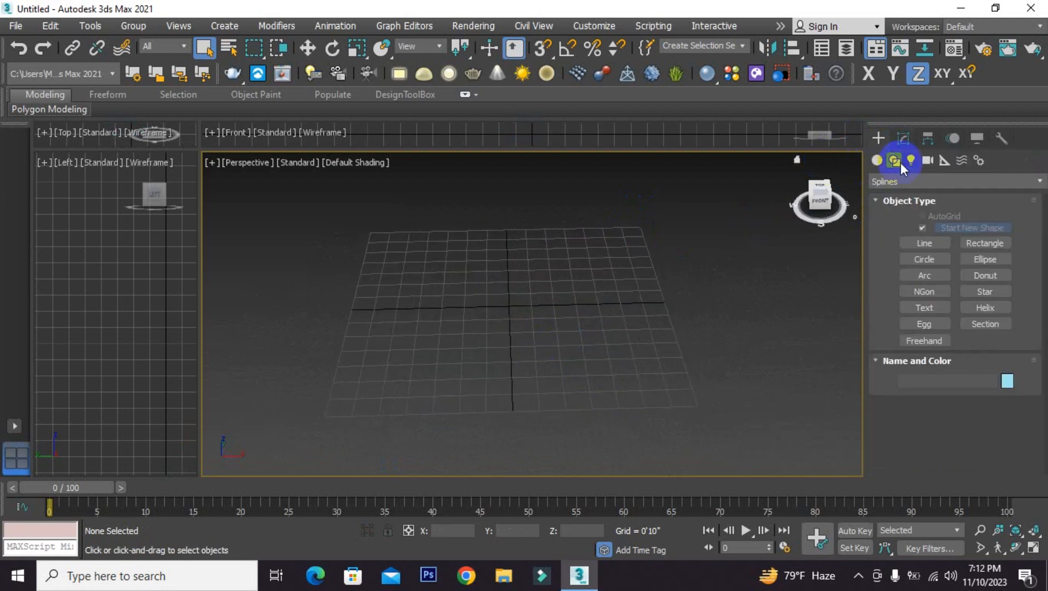
left_click(925, 259)
left_click_drag(387, 330, 397, 336)
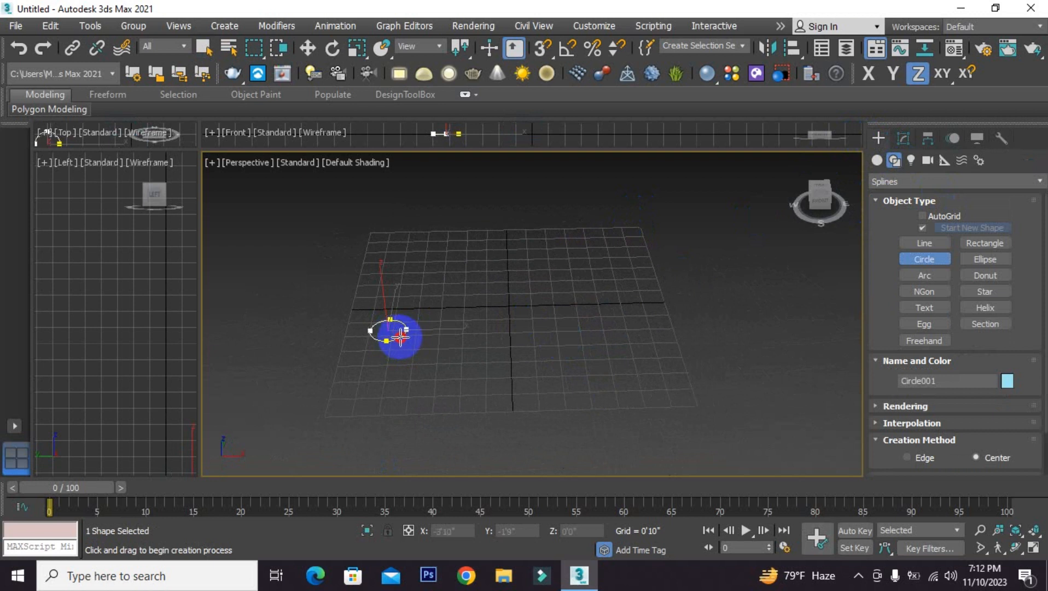
Rotate the circle to 90 degrees about the Y axis so it stands upright.
left_click(332, 48)
left_click_drag(400, 276, 495, 322)
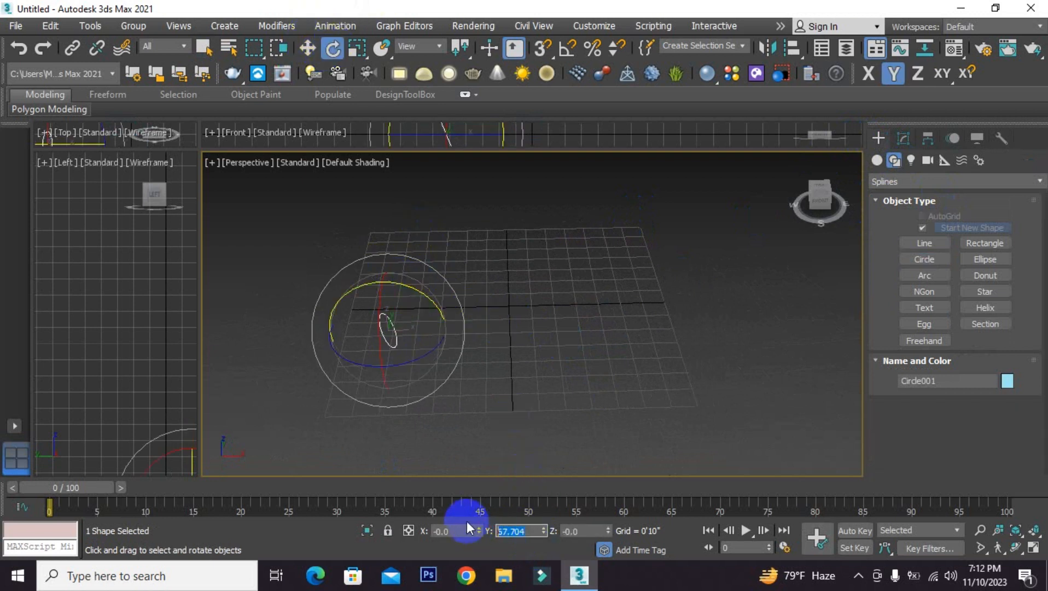
key("BackSpace")
key("BackSpace")
key("BackSpace")
key("BackSpace")
key("BackSpace")
key("BackSpace")
type("90")
key("Return")
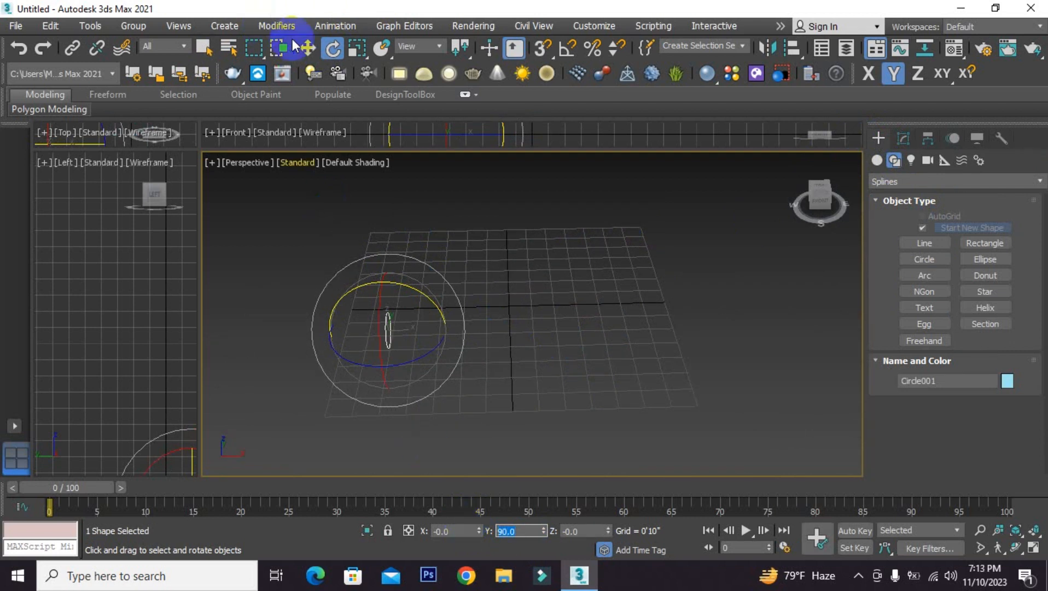
Raise the upright circle above the grid and clone it along the X axis into a row of seven evenly spaced circles.
left_click(307, 48)
left_click_drag(385, 303, 376, 257)
middle_click_drag(376, 279, 399, 308, "alt")
mouse_move(422, 281)
left_mouse_down("shift")
mouse_move(462, 280)
mouse_move(416, 279)
left_mouse_up("shift")
left_click(588, 351)
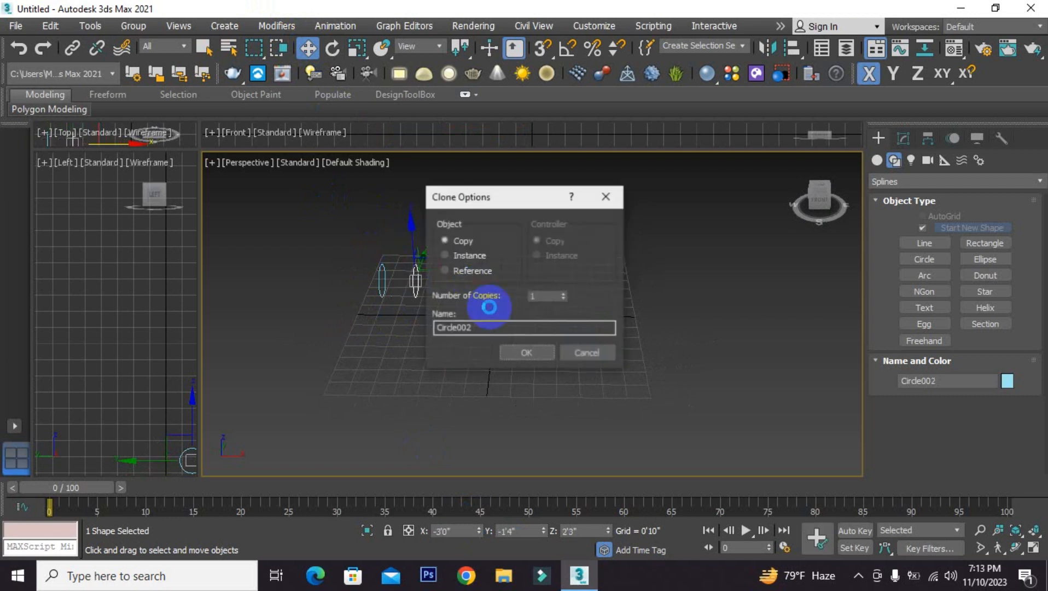
left_click(565, 293)
Shift individual copied circles up or down along Z so the row follows a wavy path.
middle_click_drag(498, 334, 524, 341)
left_click_drag(442, 291, 438, 222)
left_click_drag(505, 291, 511, 262)
left_click_drag(577, 290, 583, 310)
Convert the first circle of the wavy row to NURBS.
middle_click_drag(583, 311, 424, 310, "alt")
left_click(405, 304)
right_click(406, 316)
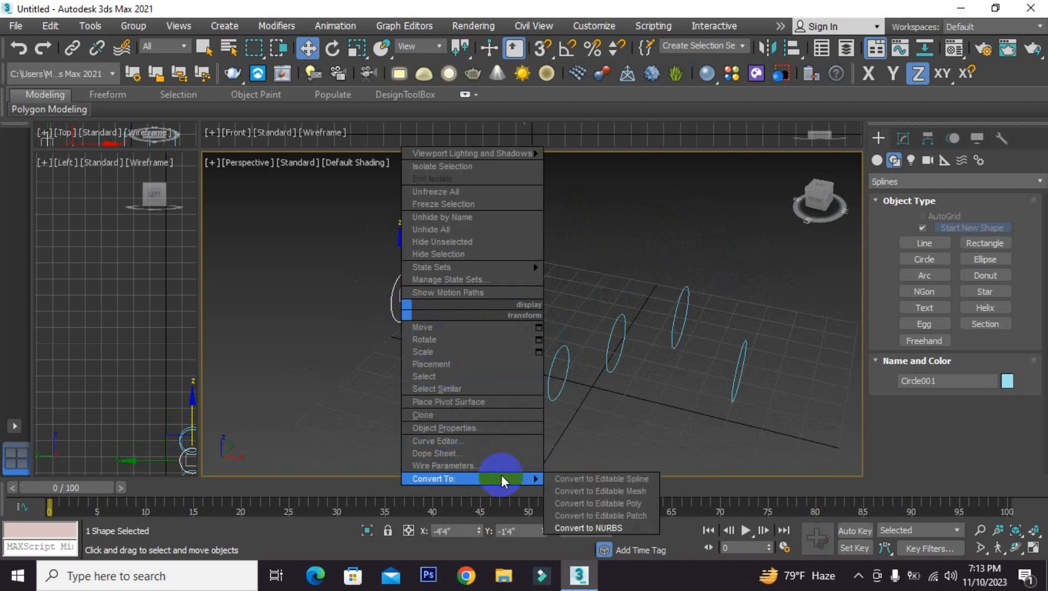
left_click(603, 513)
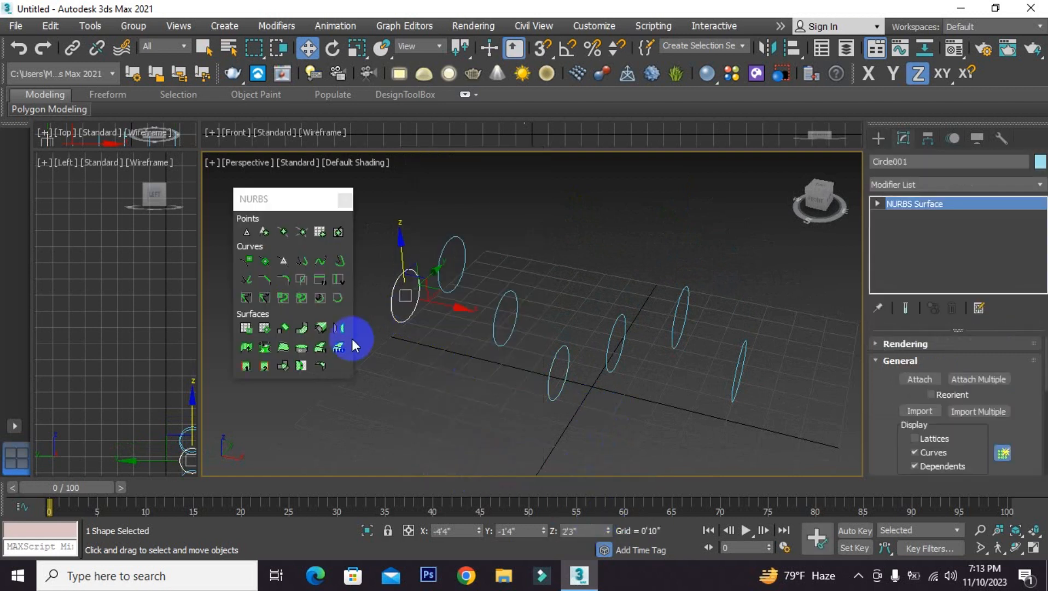
Create a U Loft surface through the seven circles of the wavy row in order.
left_click(321, 348)
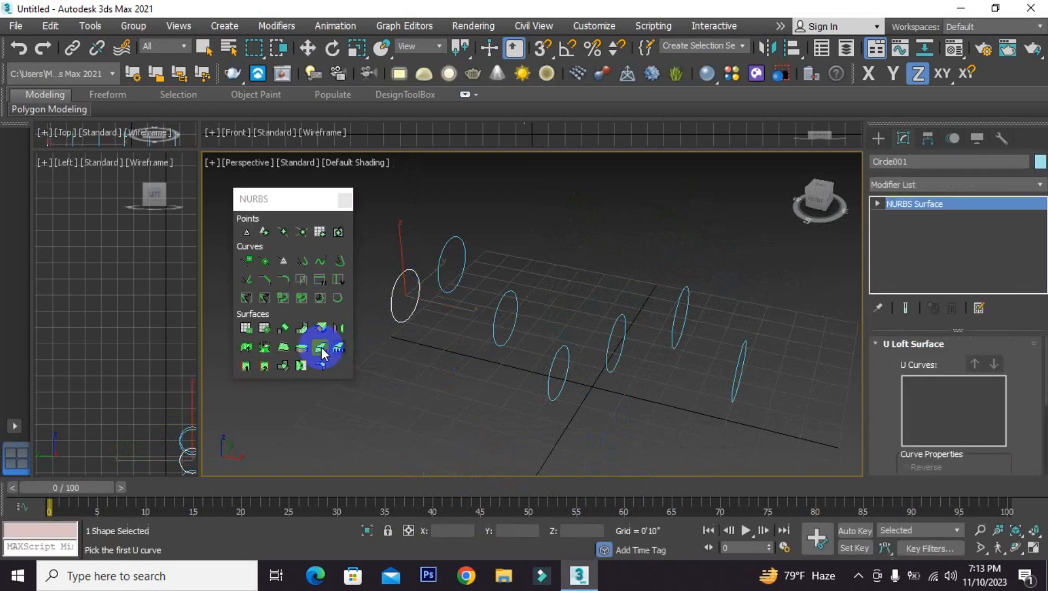
left_click(394, 321)
left_click(444, 294)
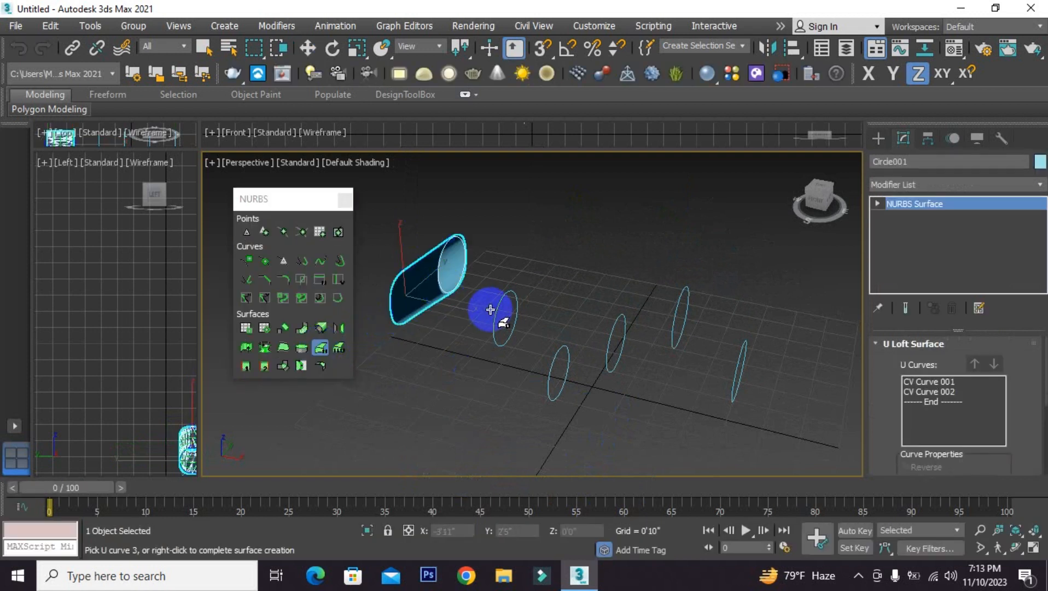
left_click(496, 317)
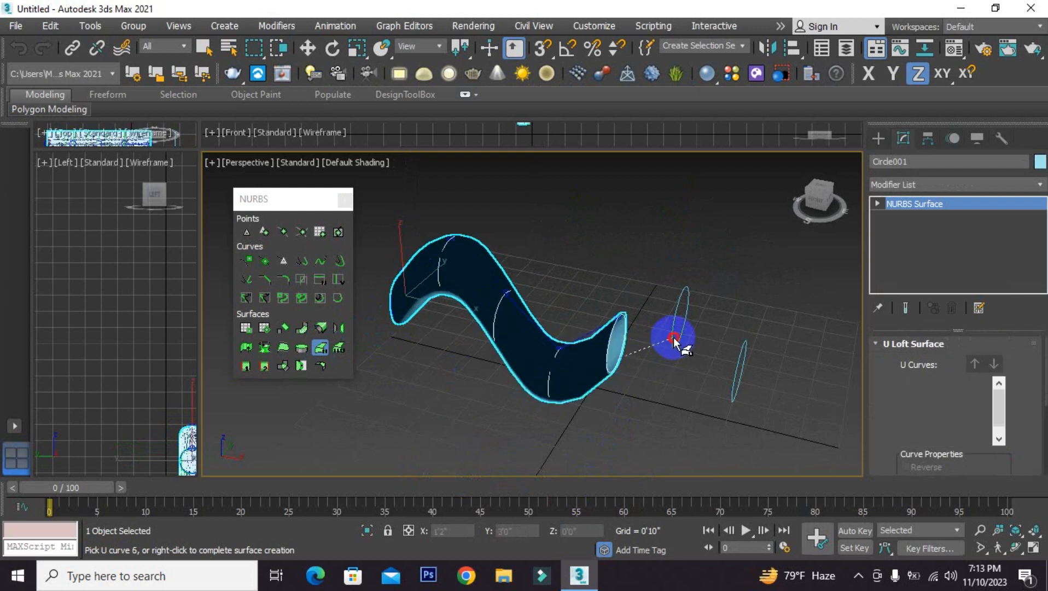
left_click(678, 343)
left_click(735, 393)
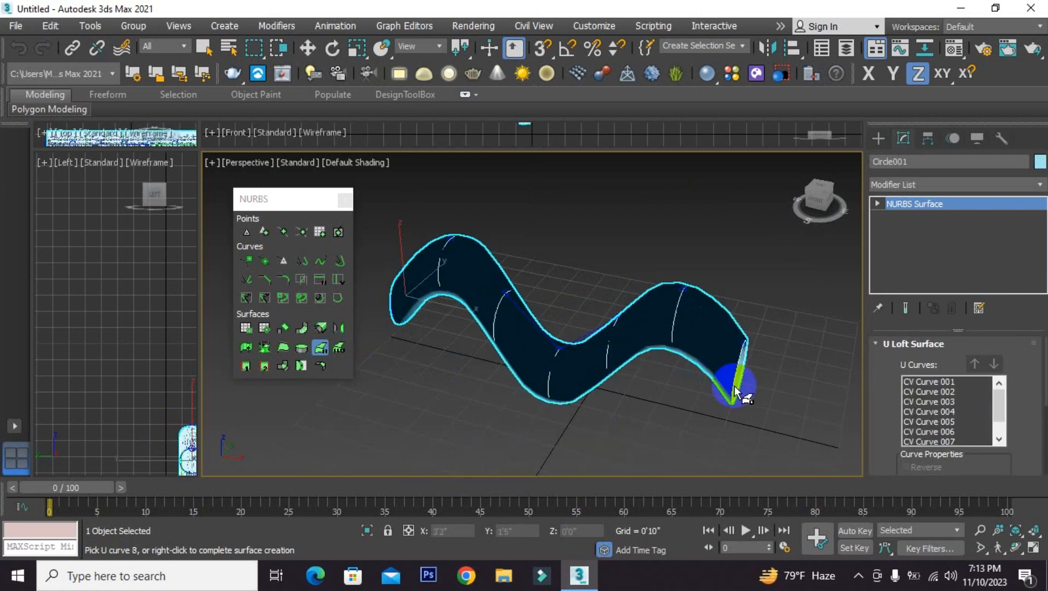
Try to apply a Normal modifier to the wavy tube with U Loft creation still active.
mouse_move(632, 335)
middle_mouse_down("alt")
mouse_move(535, 304)
mouse_move(533, 270)
mouse_move(555, 276)
mouse_move(896, 206)
middle_mouse_up("alt")
left_click(949, 185)
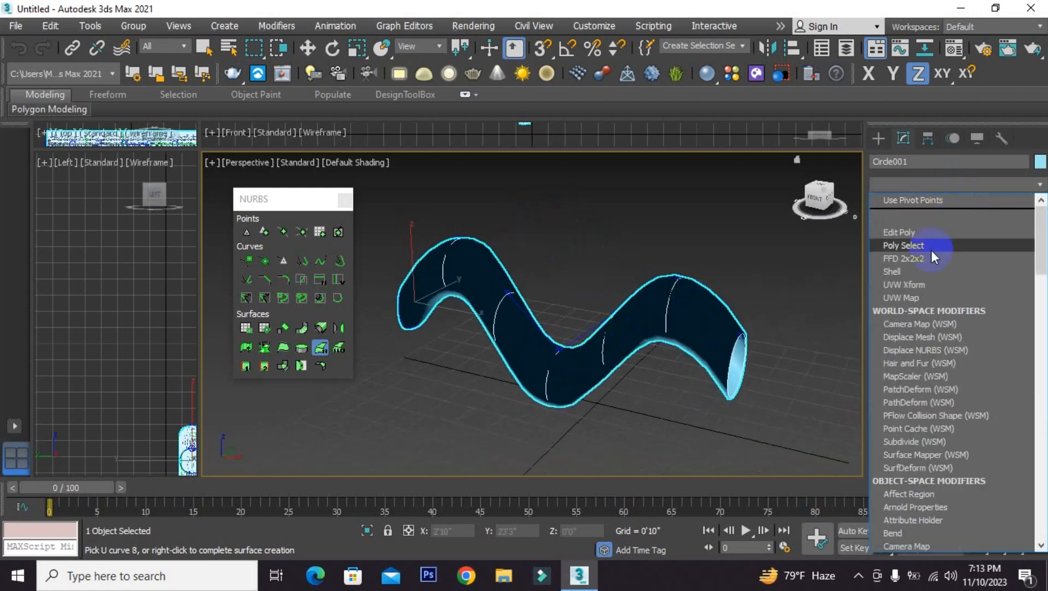
key("n")
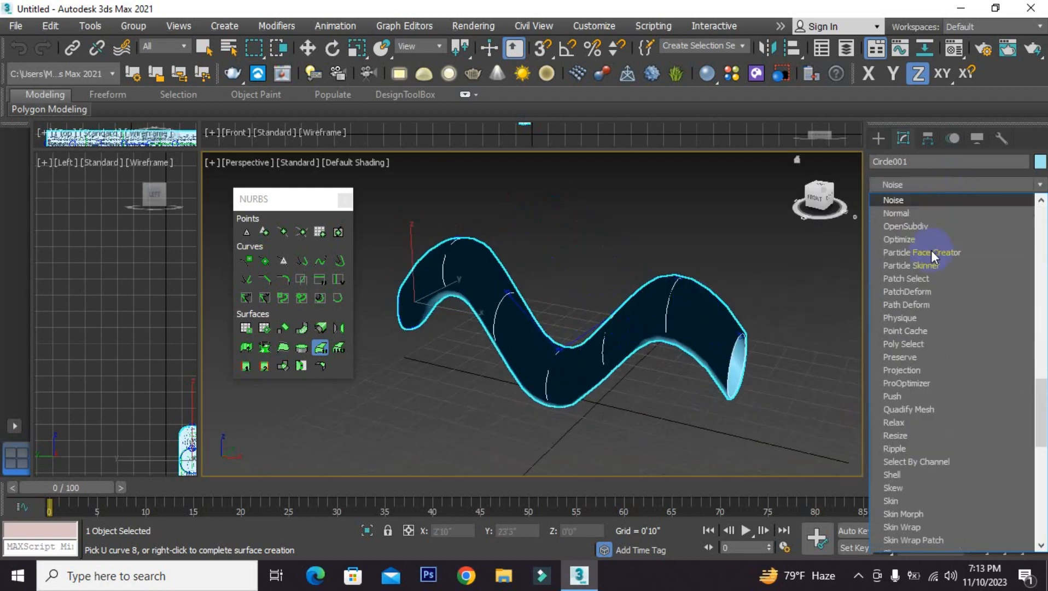
left_click(918, 216)
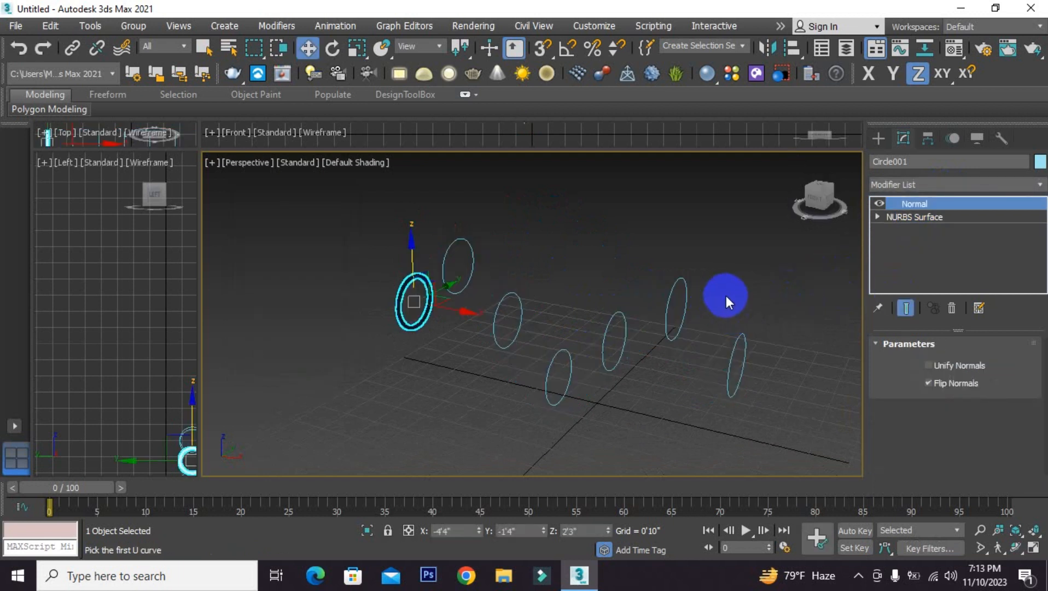
Undo the Normal modifier and the earlier operations back to the raising of the sixth circle.
key("ctrl+z")
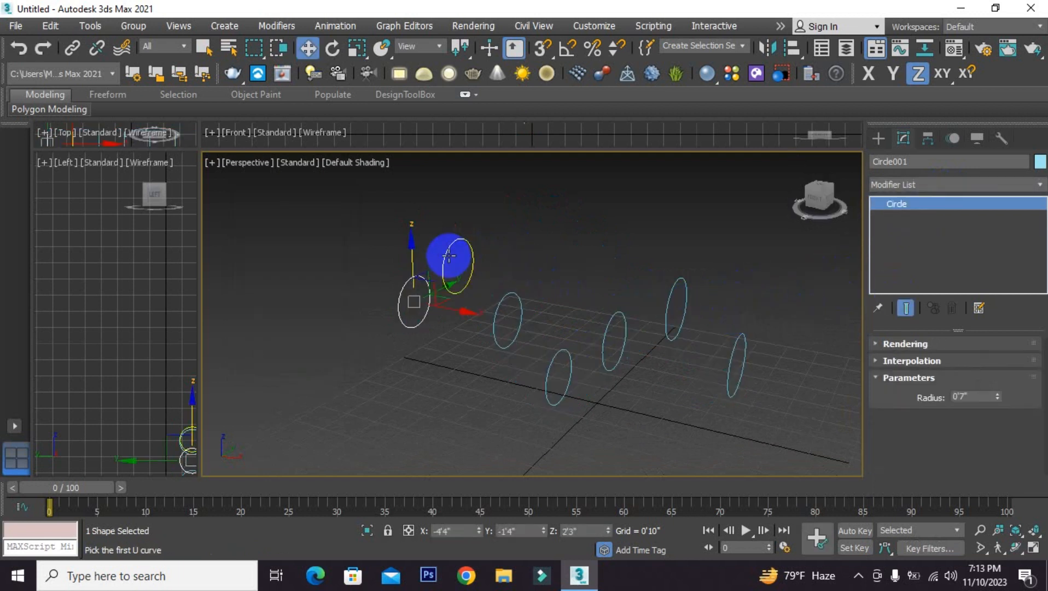
key("ctrl+z")
key("ctrl+z")
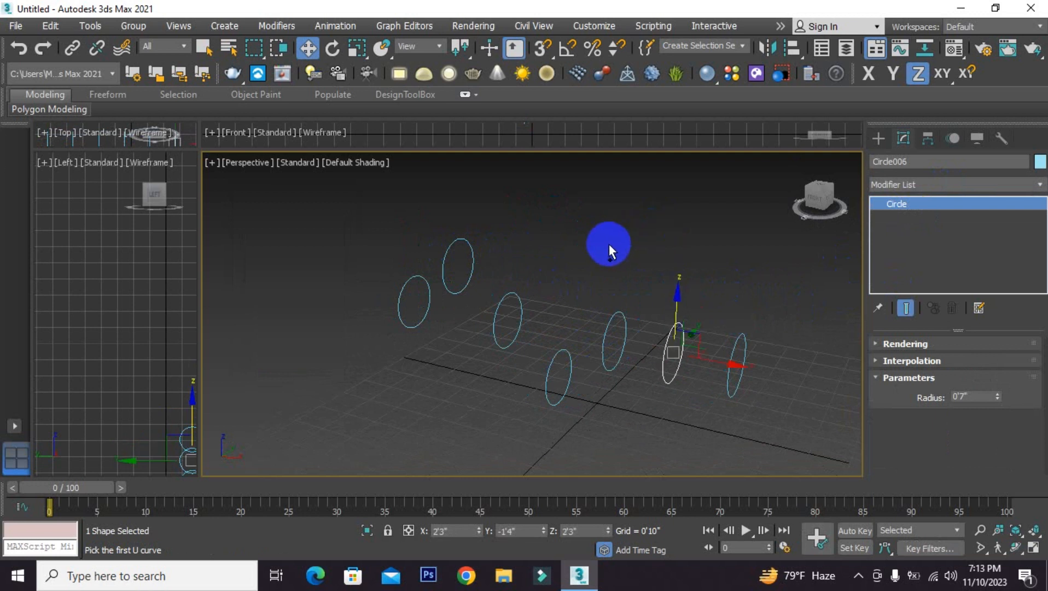
Raise the sixth circle of the row along Z to a height of 3'1".
left_click_drag(677, 318, 679, 306)
middle_click_drag(604, 351, 657, 332, "alt")
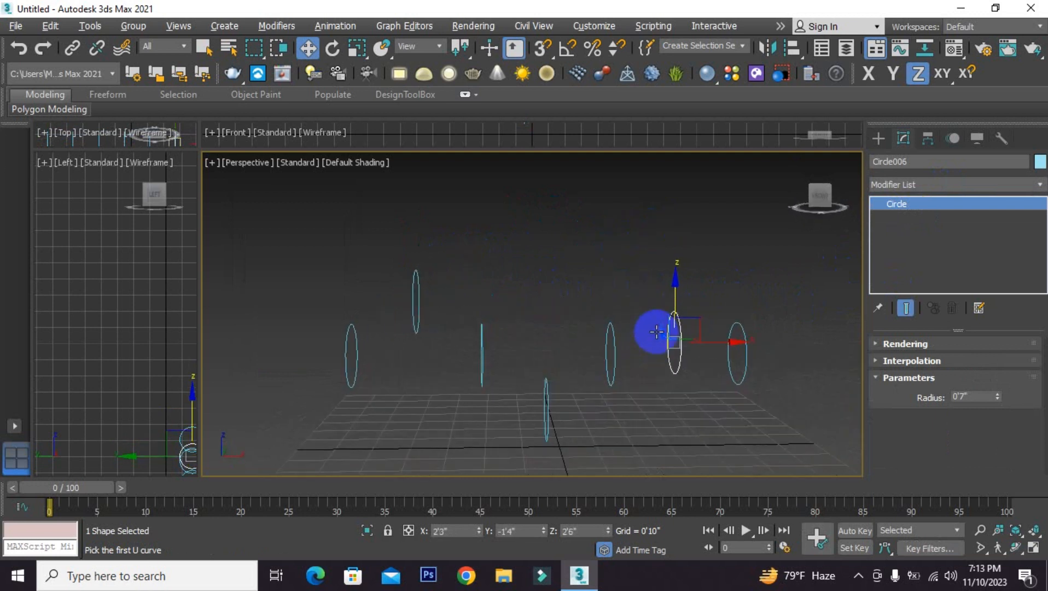
left_click_drag(678, 297, 677, 270)
middle_click_drag(677, 269, 608, 369, "alt")
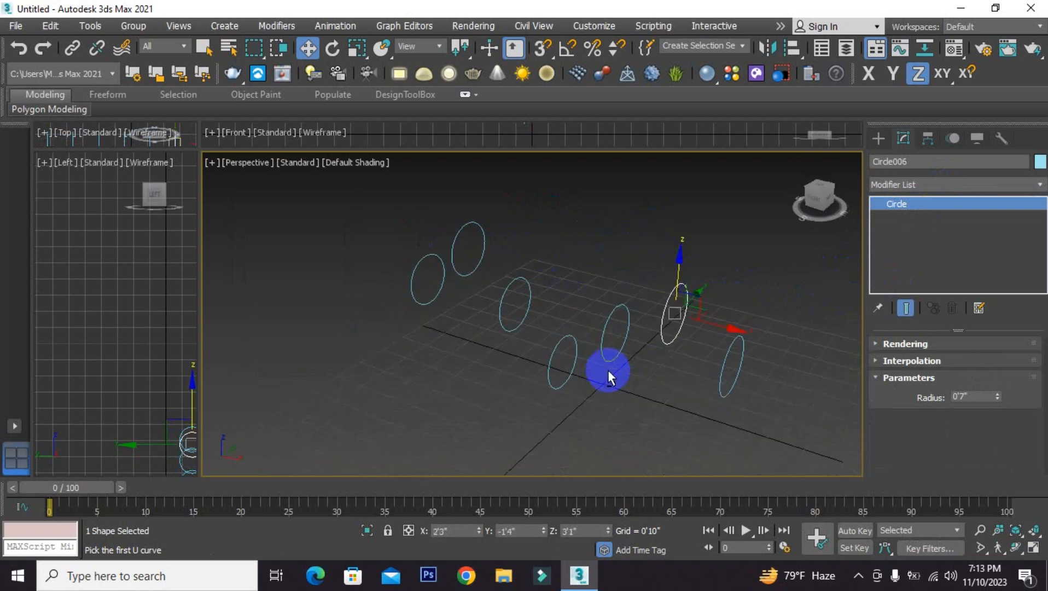
Convert the first circle of the wavy row to NURBS again.
left_click(437, 285)
right_click(438, 285)
left_click(524, 450)
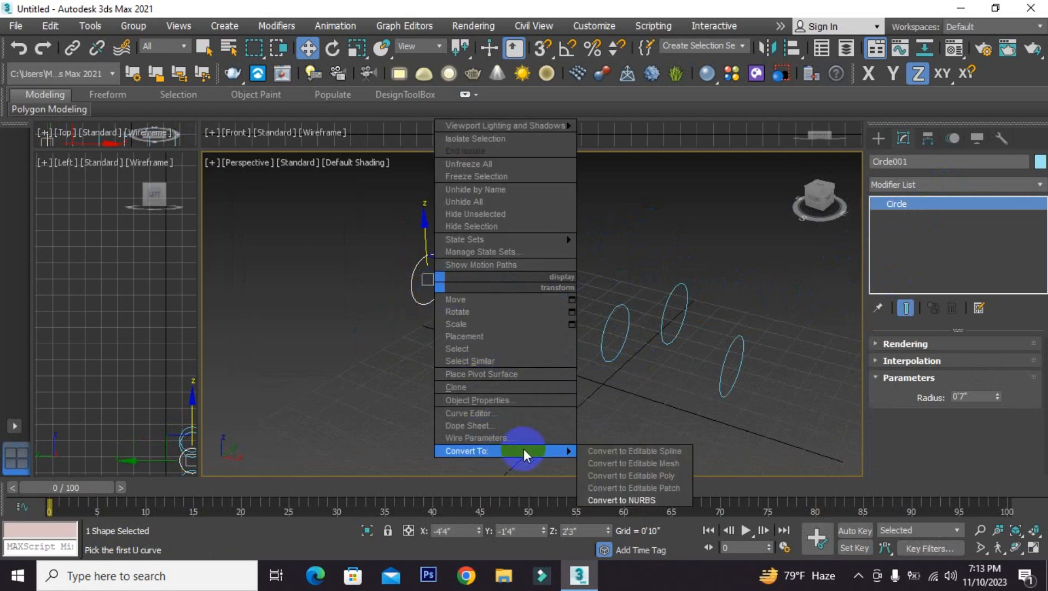
left_click(641, 499)
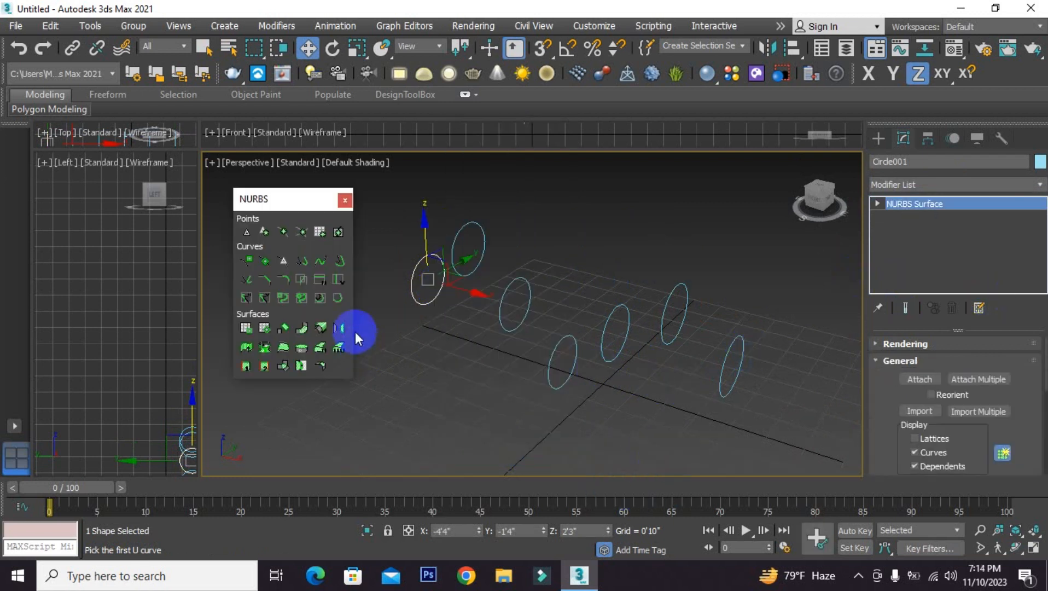
Build a U Loft tube through all seven circles in sequence and end the surface creation.
left_click(319, 346)
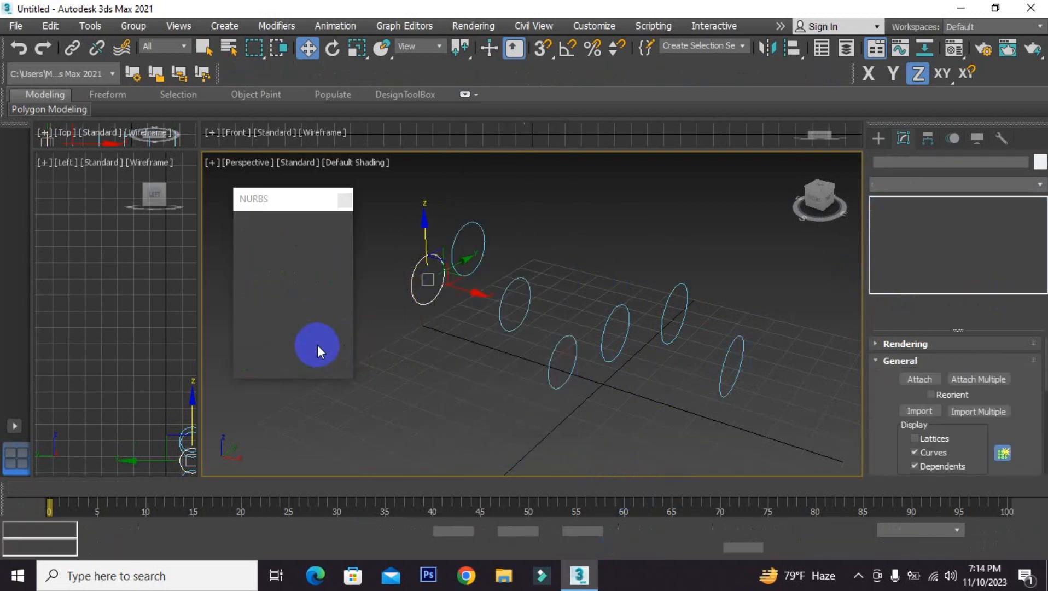
left_click(410, 288)
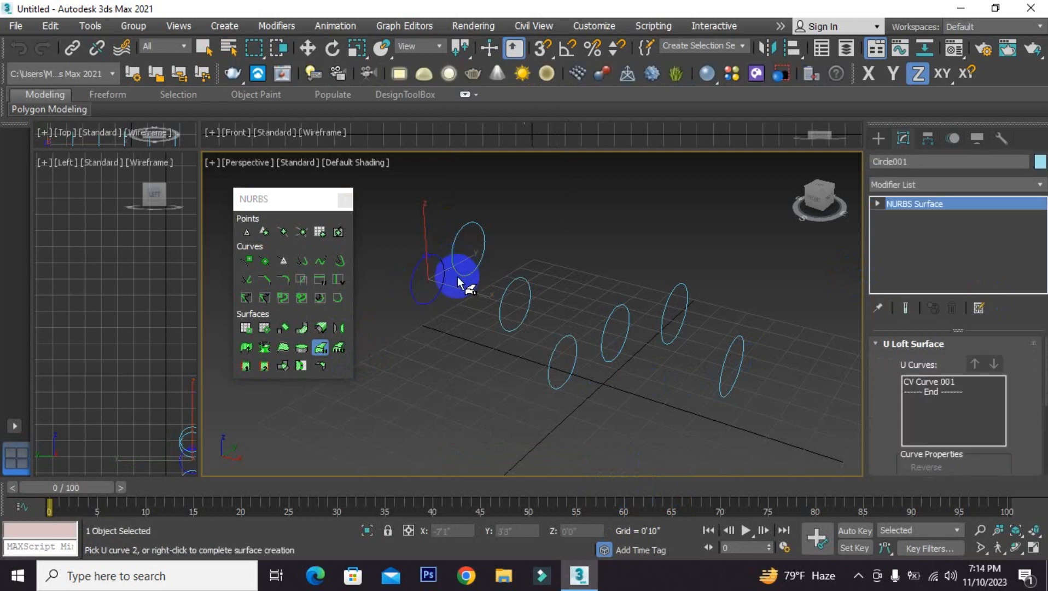
left_click(460, 274)
left_click(508, 289)
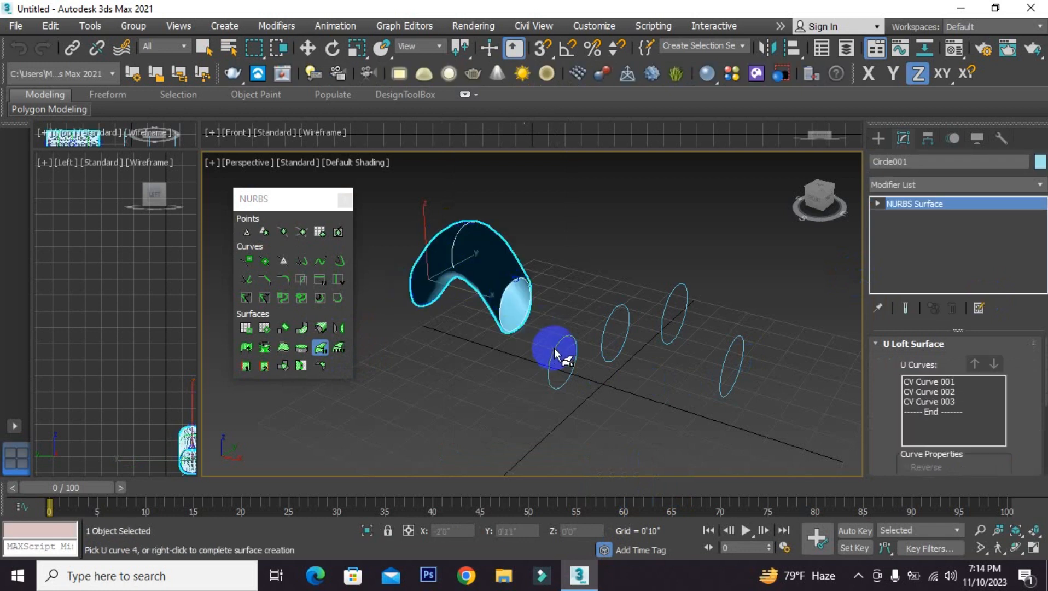
left_click(554, 350)
left_click(601, 345)
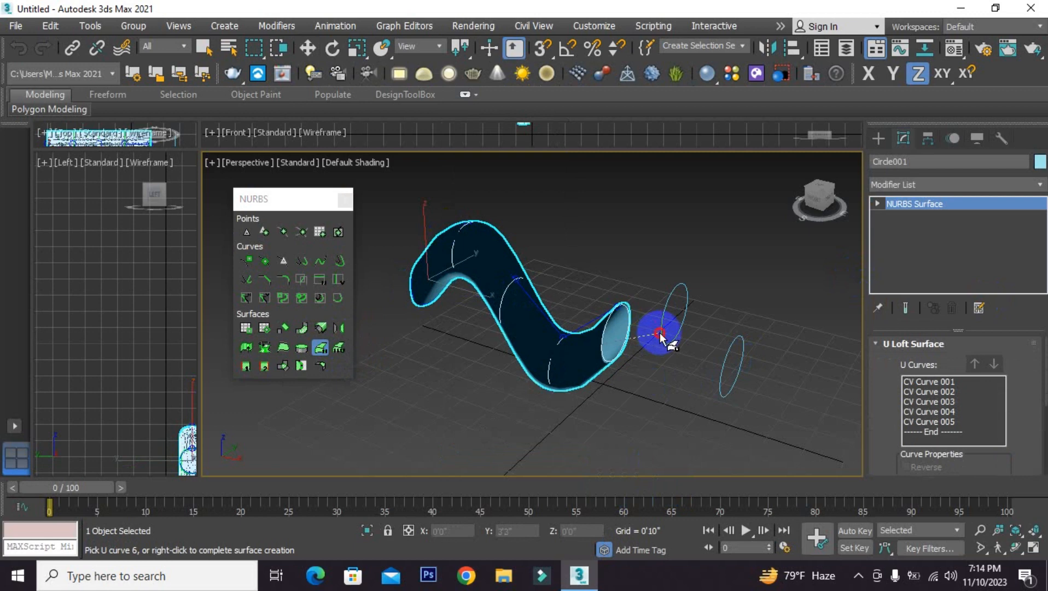
left_click(659, 333)
left_click(722, 374)
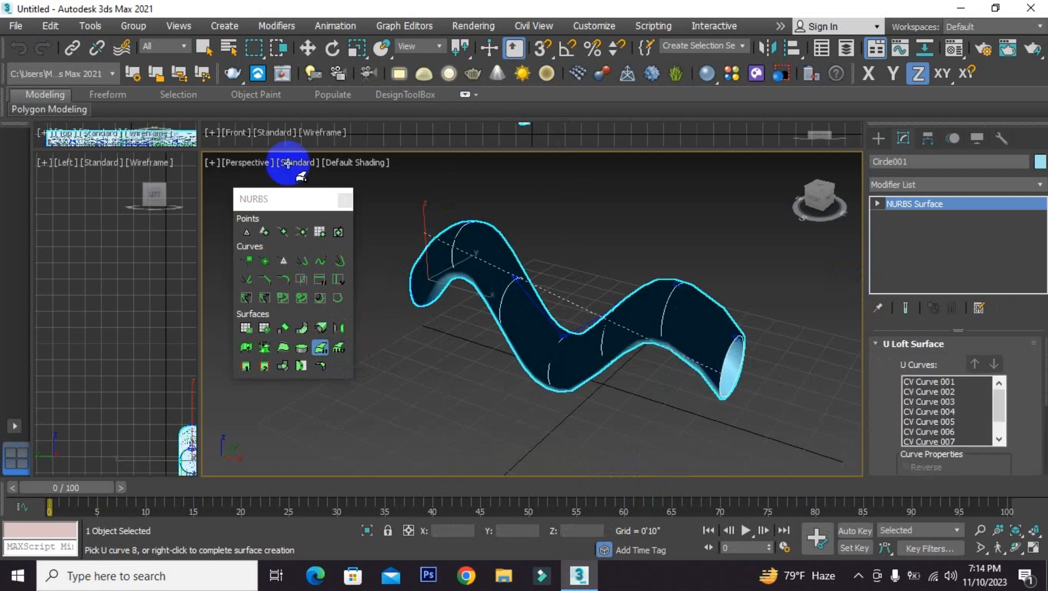
left_click(210, 42)
left_click(673, 232)
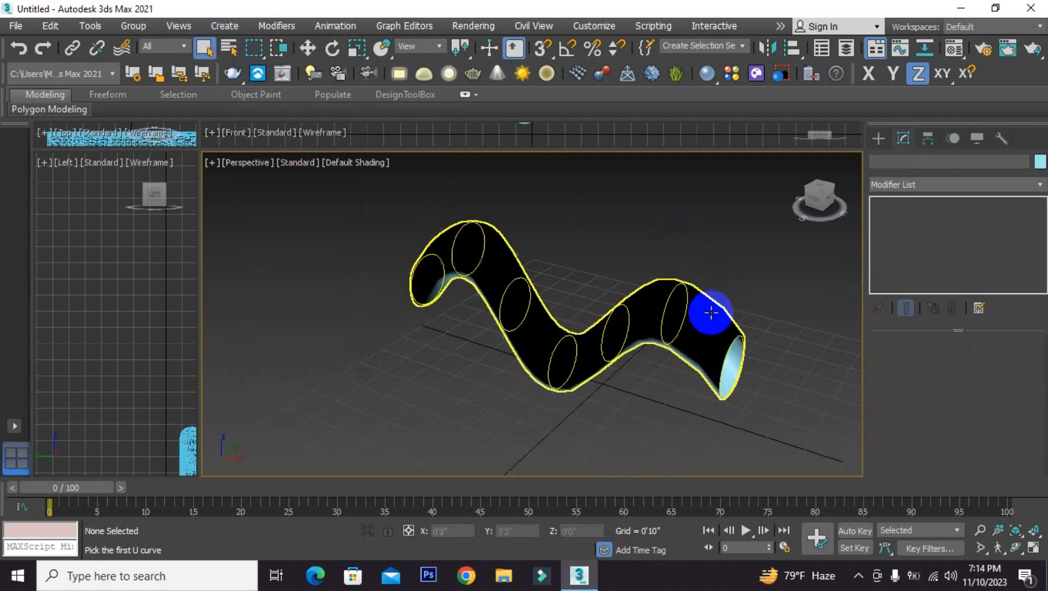
Apply a Normal modifier with Flip Normals to the lofted wavy tube.
left_click(709, 310)
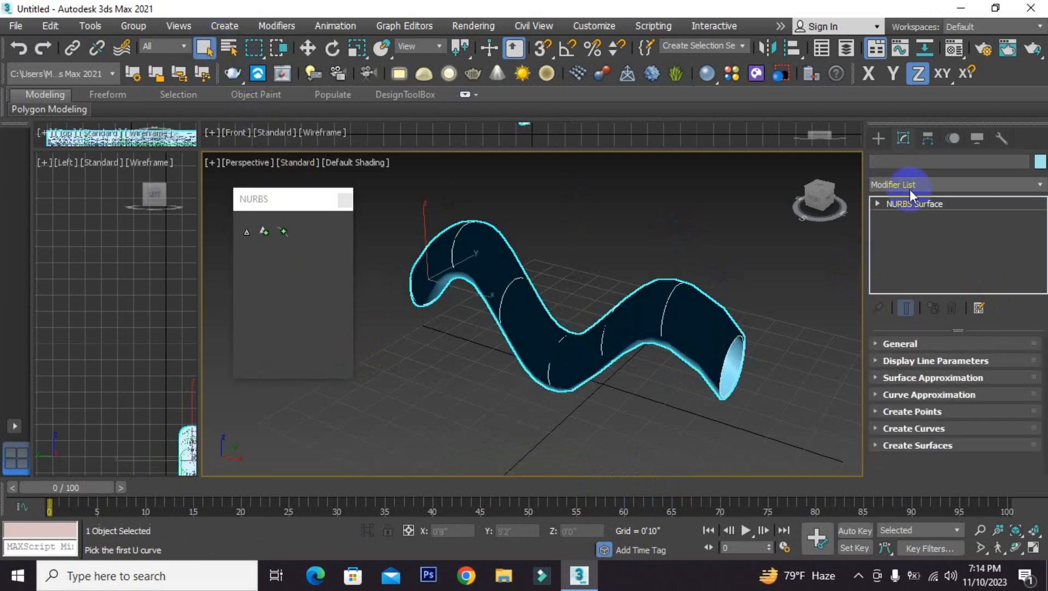
left_click(977, 186)
type("n")
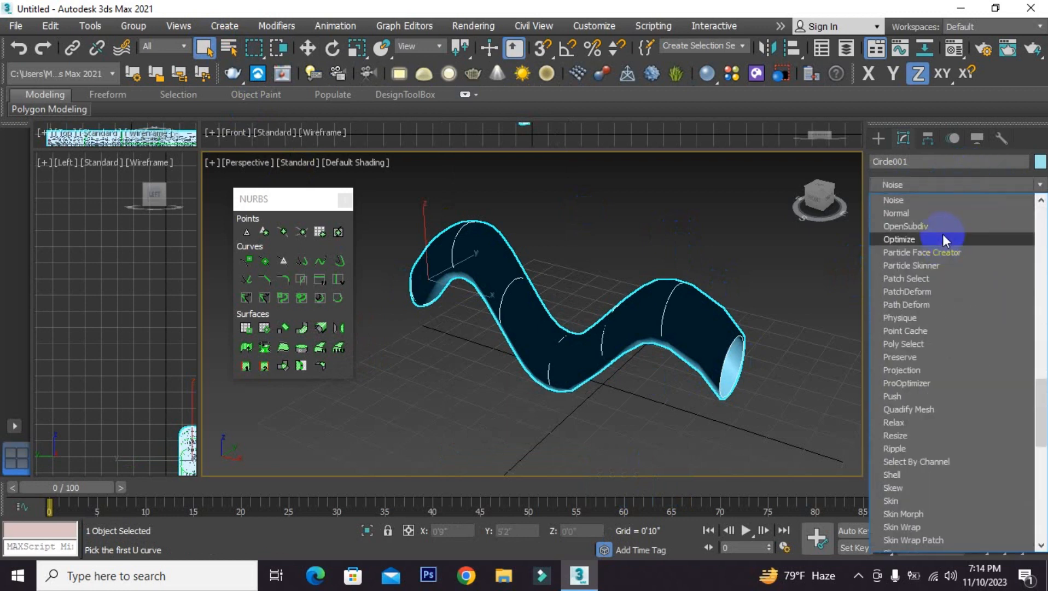
left_click(935, 213)
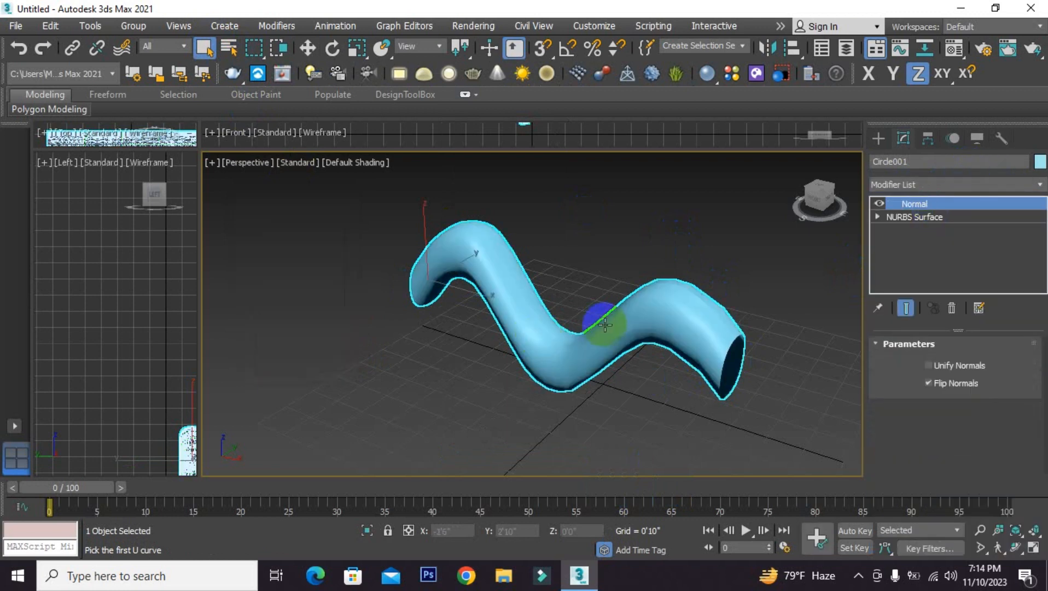
Try to cap the tube's open ends with a NURBS Cap surface, returning to the Normal modifier level.
mouse_move(606, 325)
middle_mouse_down("alt")
mouse_move(440, 311)
mouse_move(482, 262)
mouse_move(627, 281)
mouse_move(564, 288)
mouse_move(597, 323)
mouse_move(697, 374)
mouse_move(591, 329)
middle_mouse_up("alt")
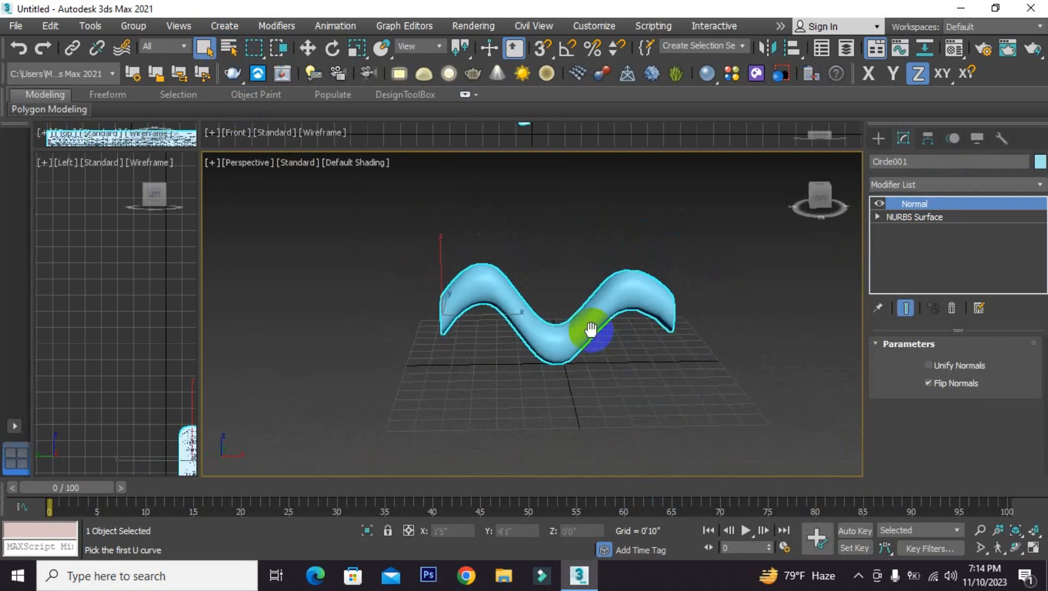
scroll(555, 344, "up", 2)
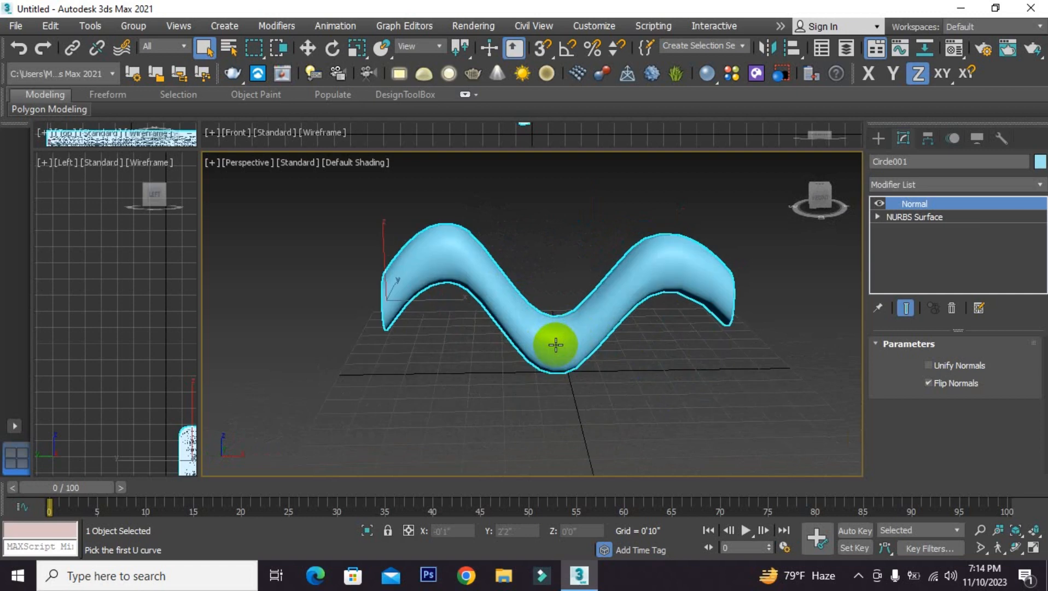
middle_click_drag(531, 284, 445, 285, "alt")
scroll(475, 264, "up", 3)
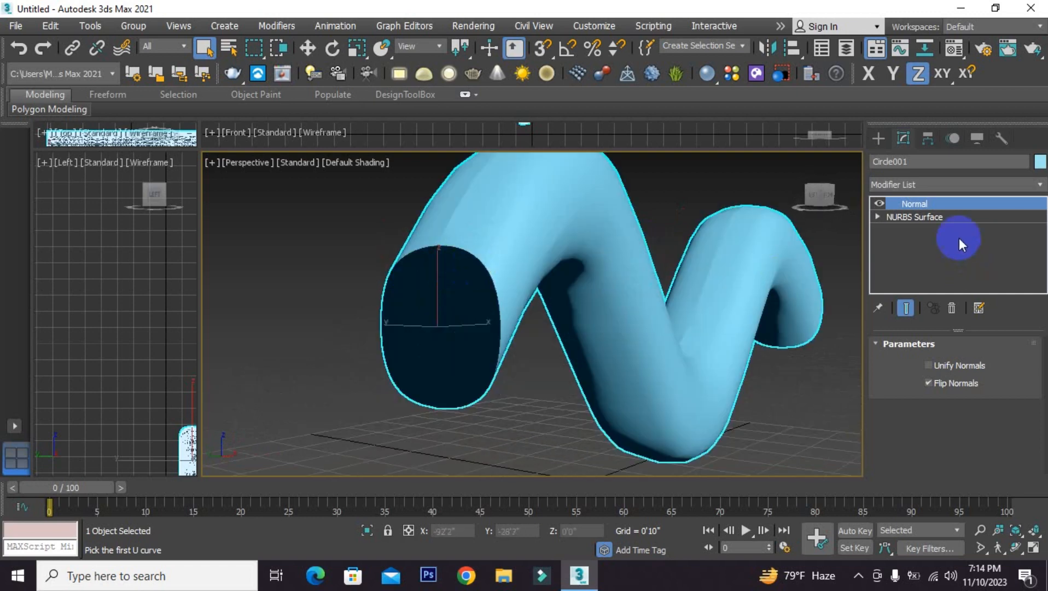
left_click(952, 219)
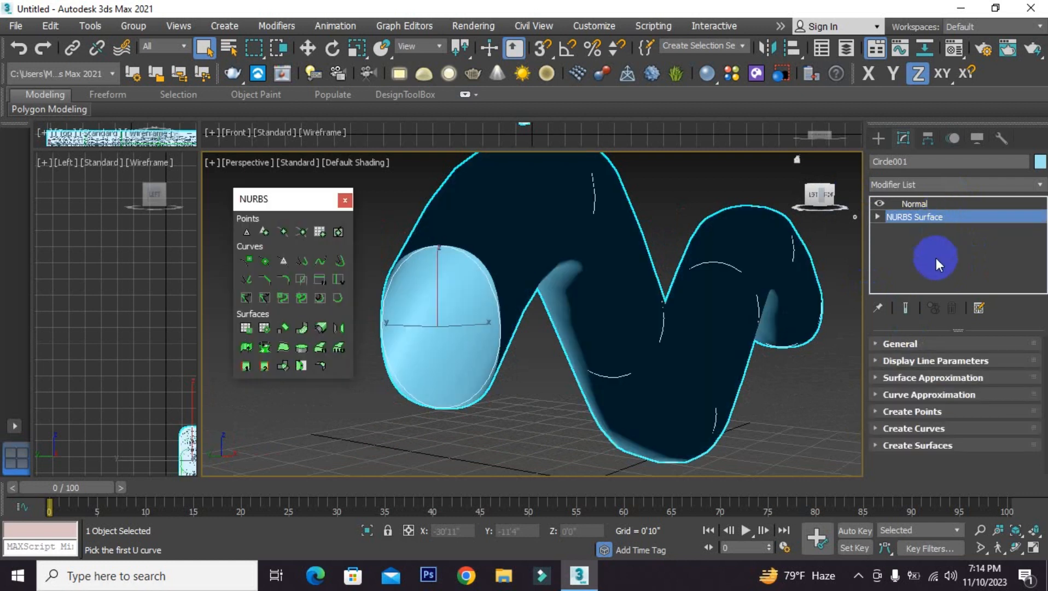
left_click(908, 447)
left_click(981, 424)
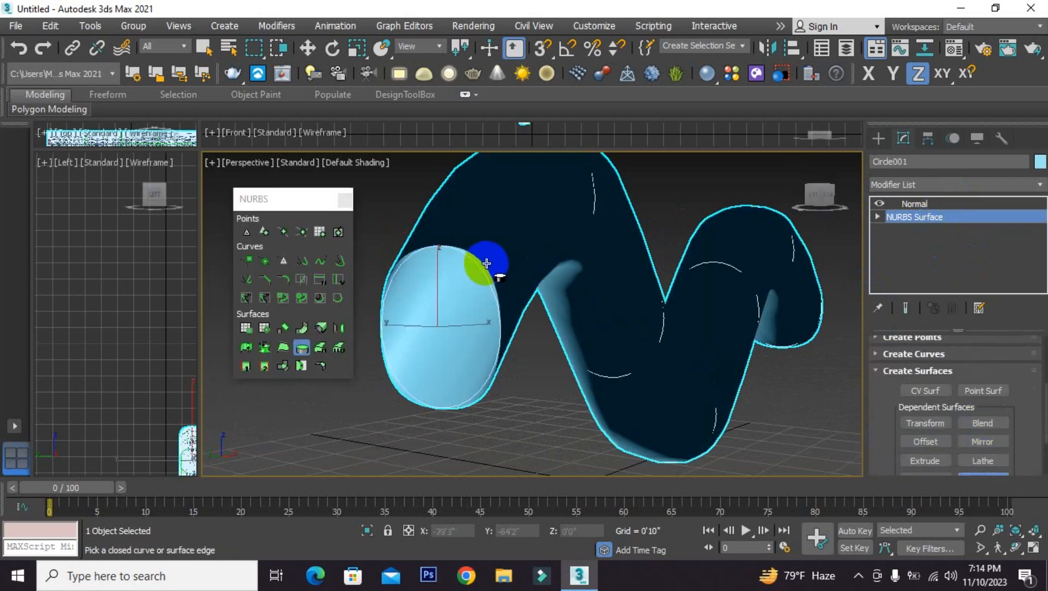
scroll(398, 259, "up", 3)
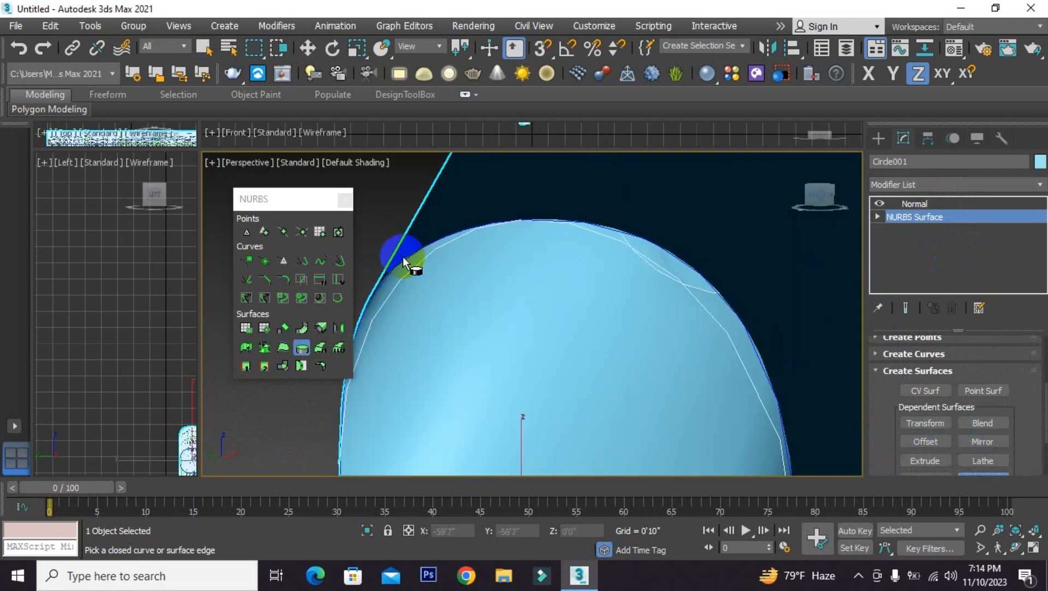
scroll(524, 245, "down", 6)
middle_click_drag(583, 317, 421, 323, "alt")
scroll(629, 241, "up", 5)
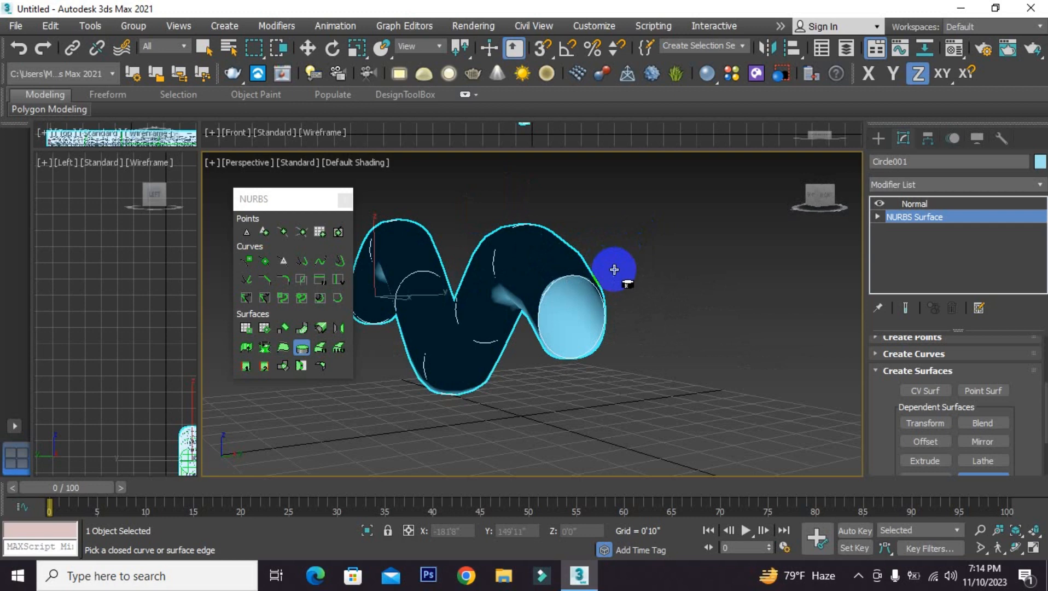
left_click(913, 204)
Delete the wavy tube to clear the scene for another shape.
left_click(879, 138)
left_click(702, 280)
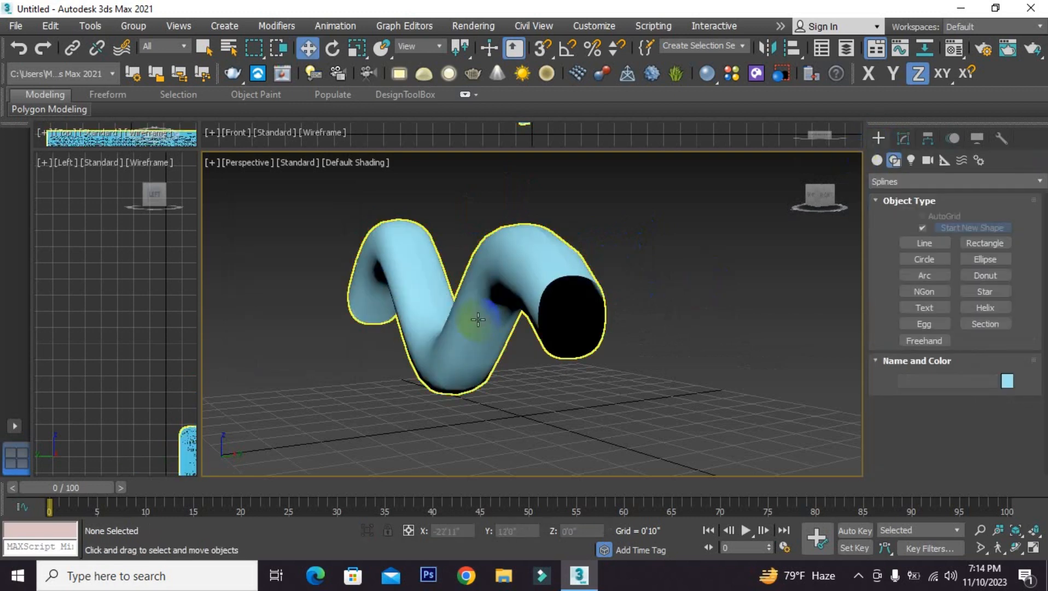
middle_click_drag(702, 280, 559, 307, "alt")
left_click_drag(403, 384, 403, 384)
key("Delete")
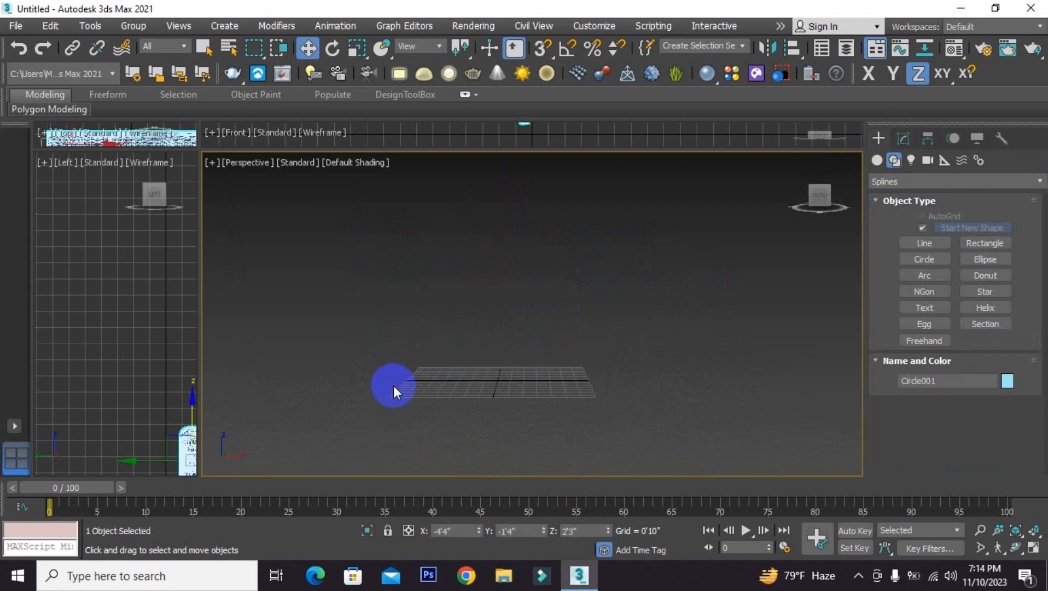
Draw an upward-bulging End-End-Middle arc in the Front view, with both ends on the horizontal axis beside the origin.
left_click_drag(527, 150, 537, 436)
scroll(539, 298, "down", 3)
middle_click_drag(561, 276, 499, 293)
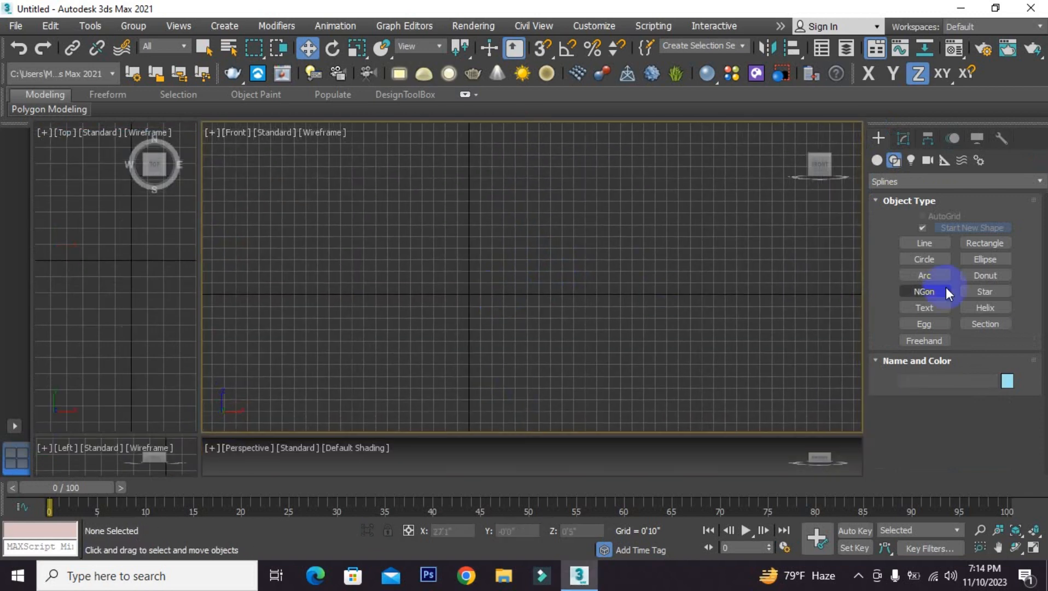
left_click(938, 276)
left_click_drag(482, 293, 660, 293)
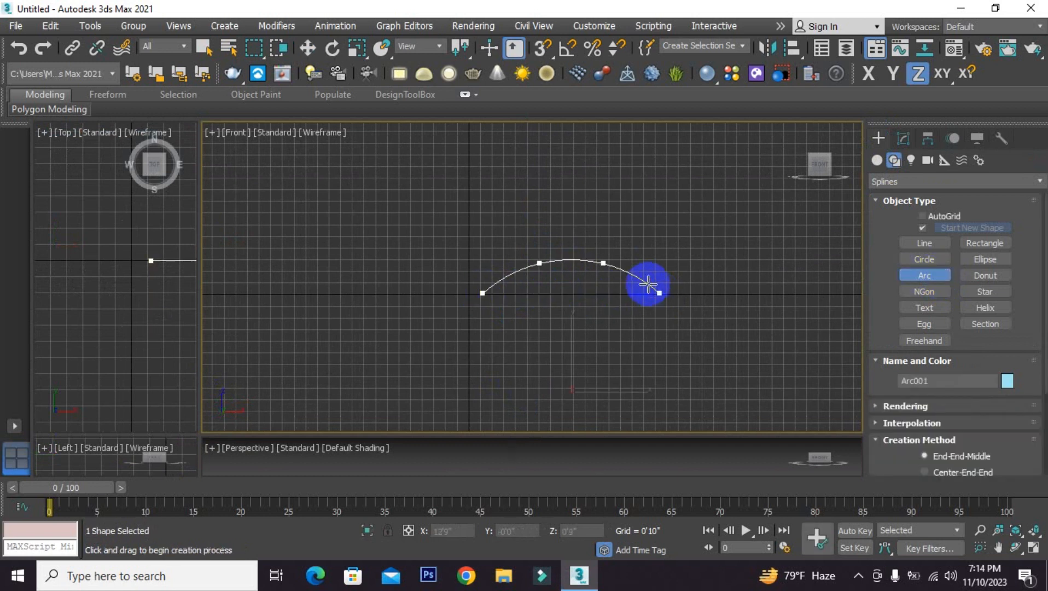
left_click(604, 236)
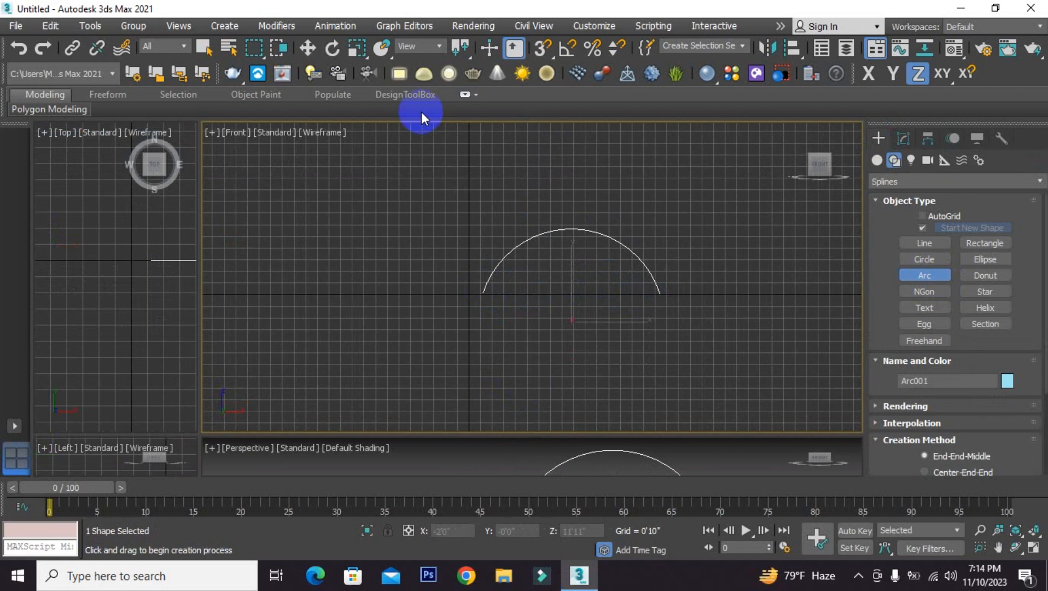
Clone the arc as one independent copy, placed about 14'5" away along the Y axis.
left_click(308, 49)
left_click_drag(611, 436, 572, 164)
scroll(532, 342, "down", 5)
middle_click_drag(683, 356, 545, 423, "alt")
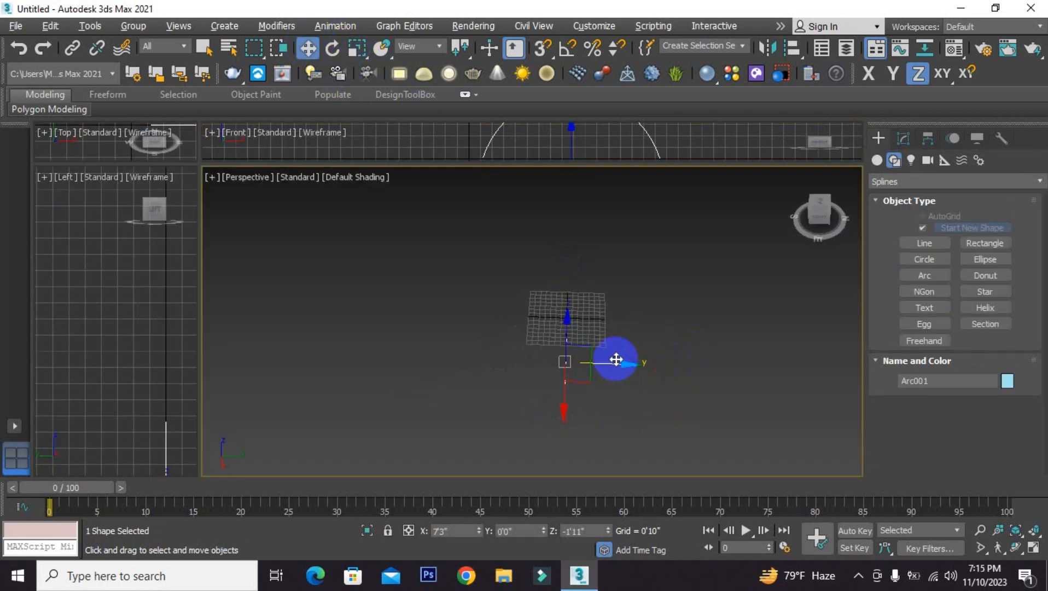
left_click_drag(616, 359, 709, 364, "shift")
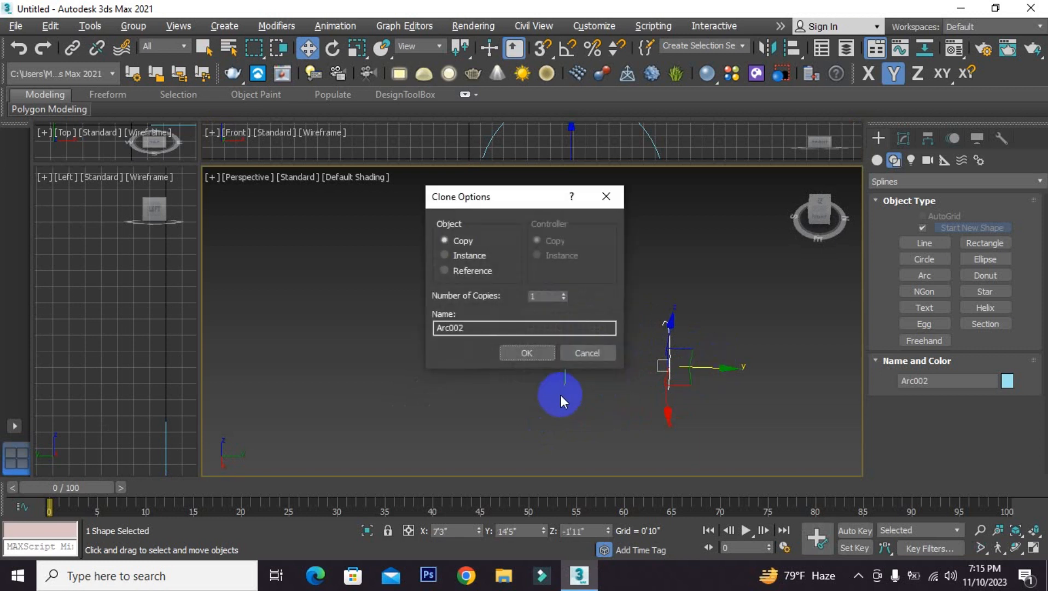
left_click(508, 352)
middle_click_drag(629, 393, 661, 402, "alt")
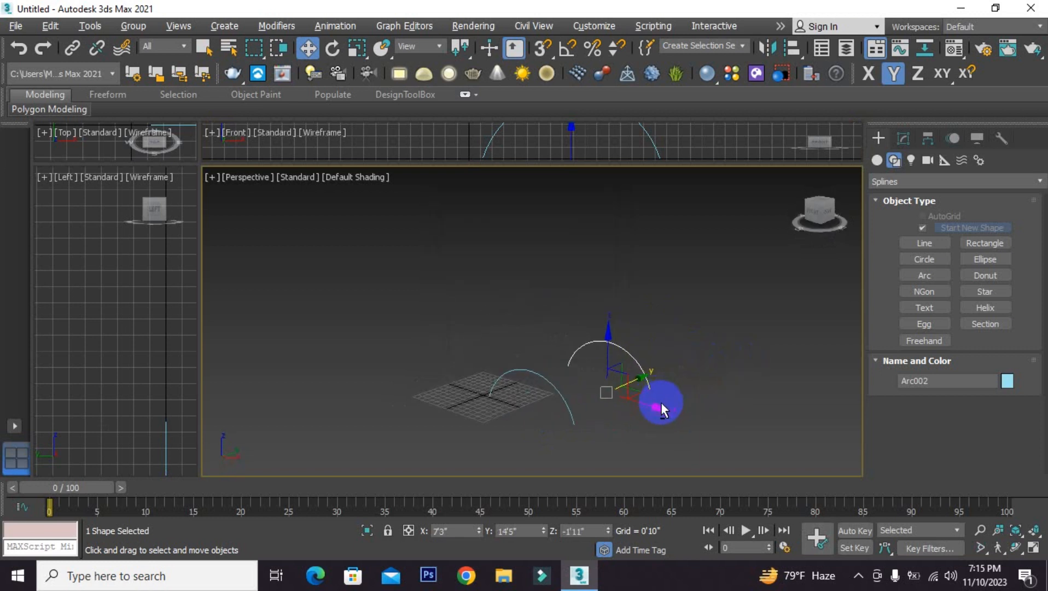
Convert the original arc to a NURBS surface object.
left_click(558, 396)
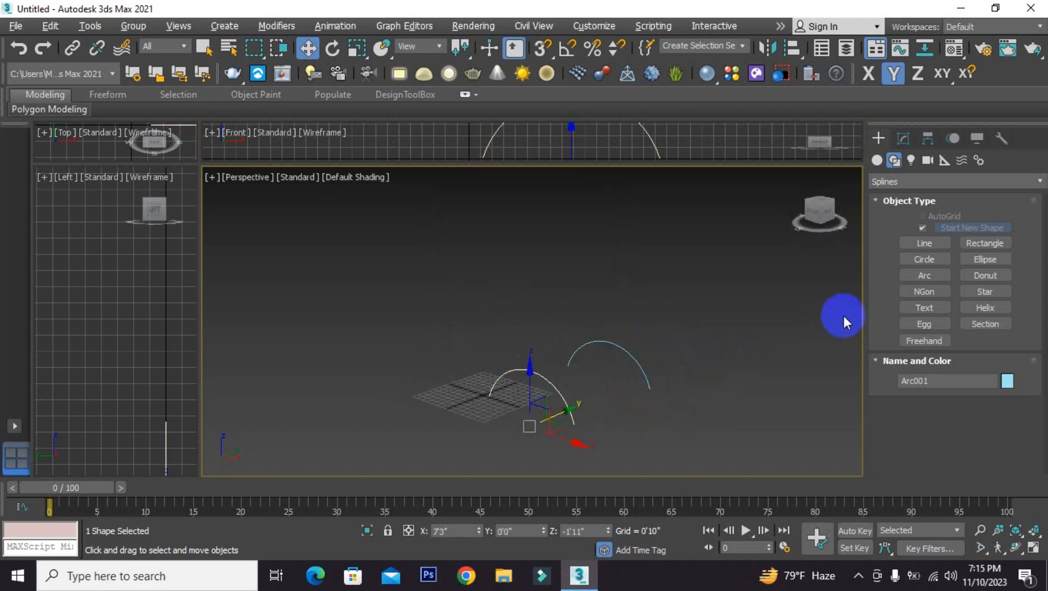
right_click(548, 386)
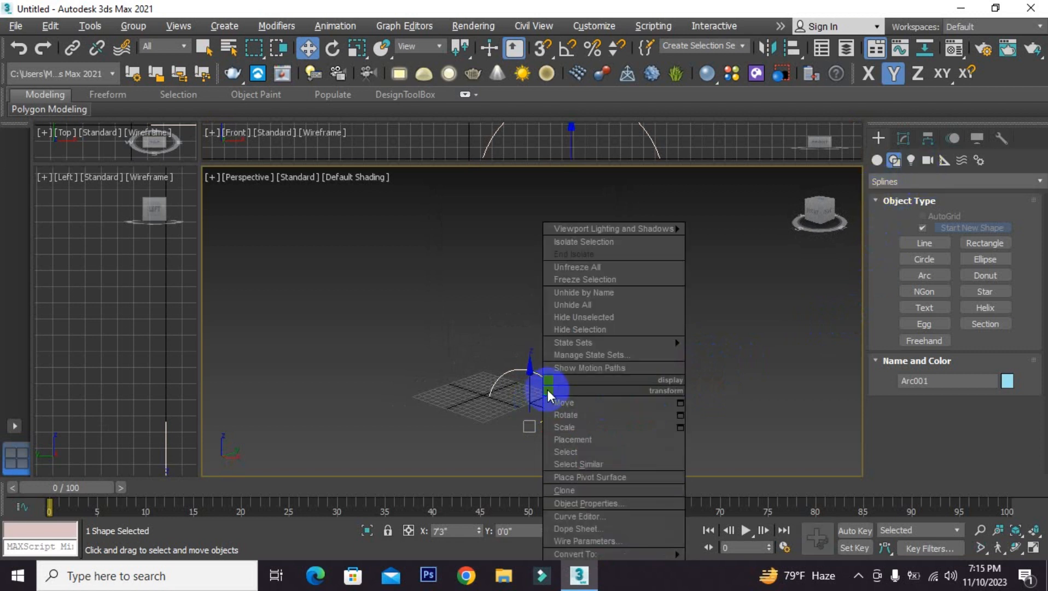
mouse_move(619, 553)
left_click(736, 506)
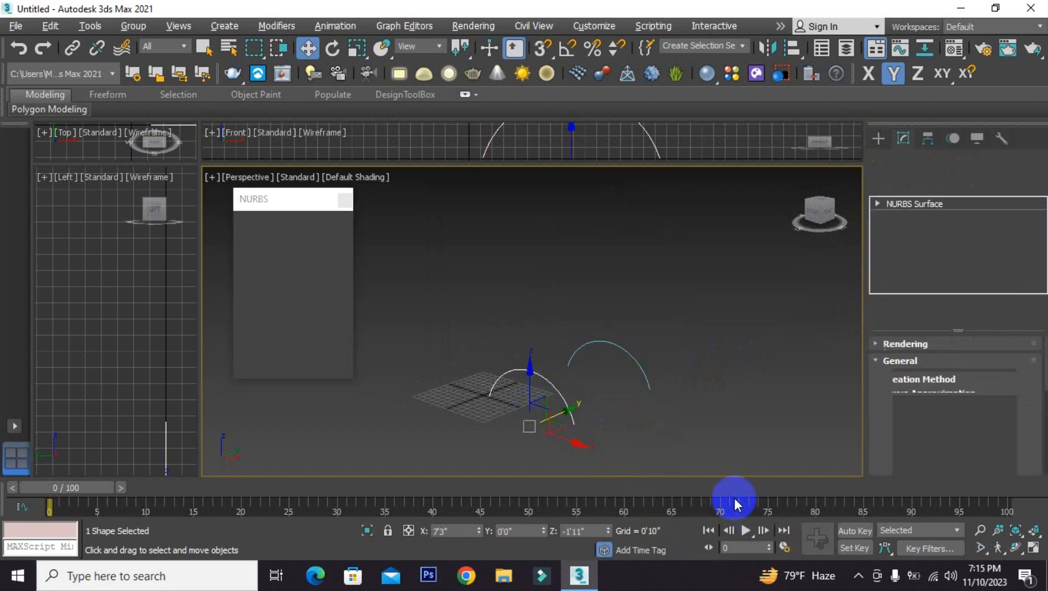
Try a U Loft surface between the two arcs, and undo it.
scroll(902, 435, "down", 4)
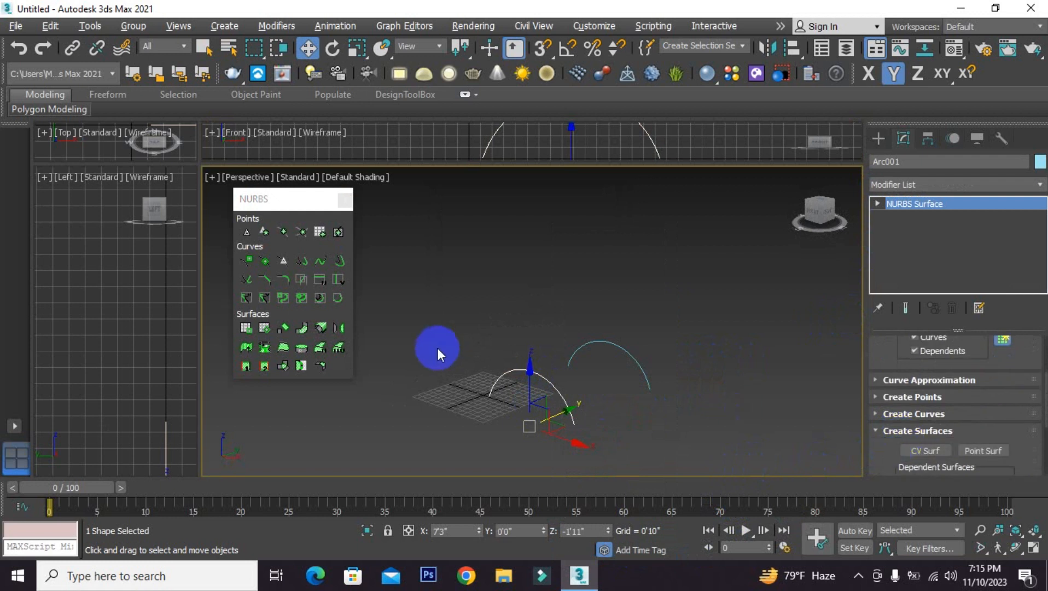
scroll(905, 427, "down", 5)
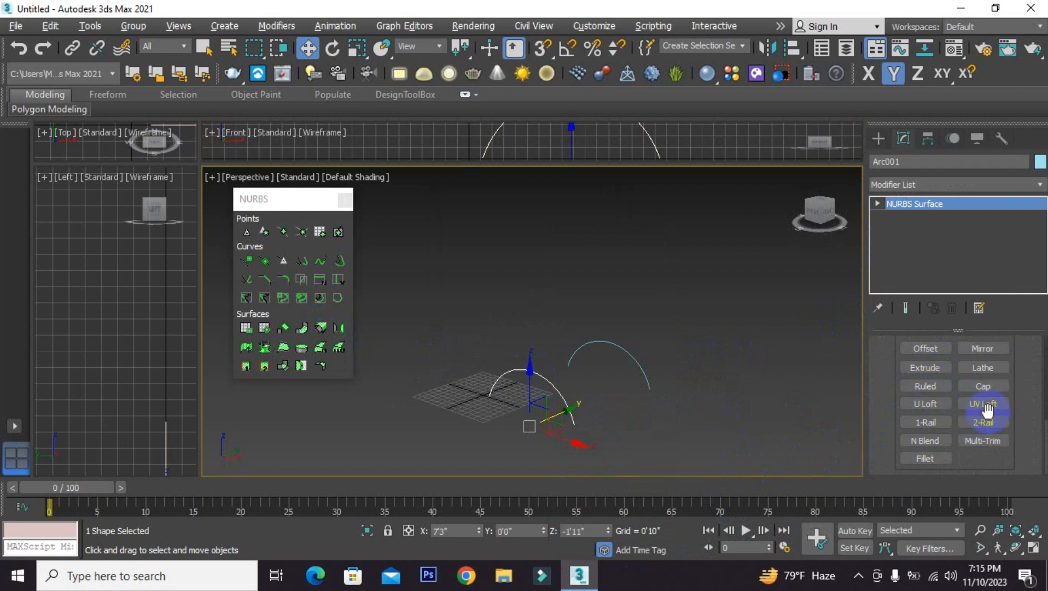
left_click(931, 405)
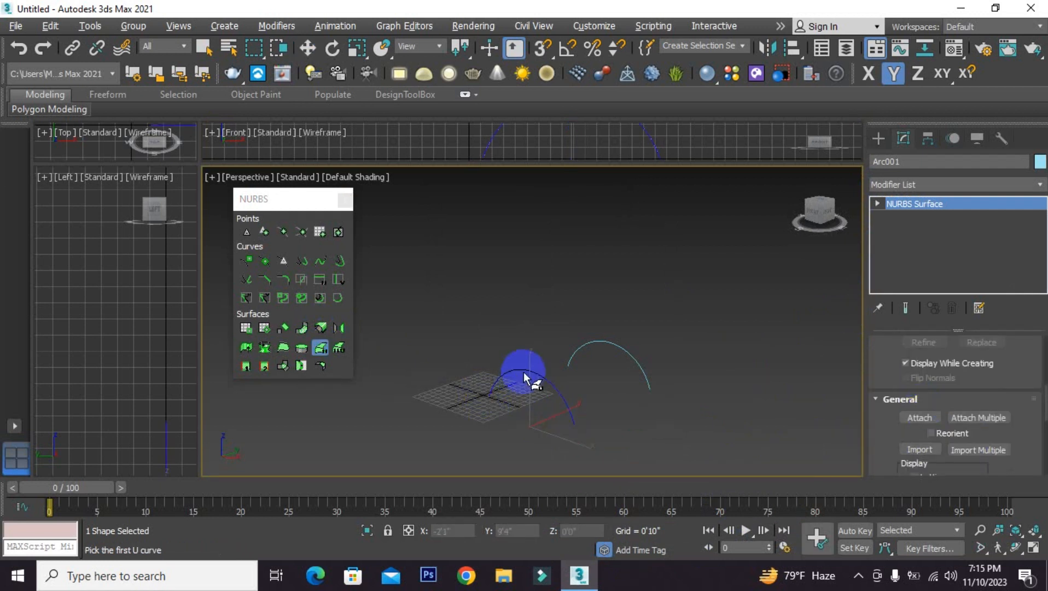
left_click(535, 374)
left_click(625, 349)
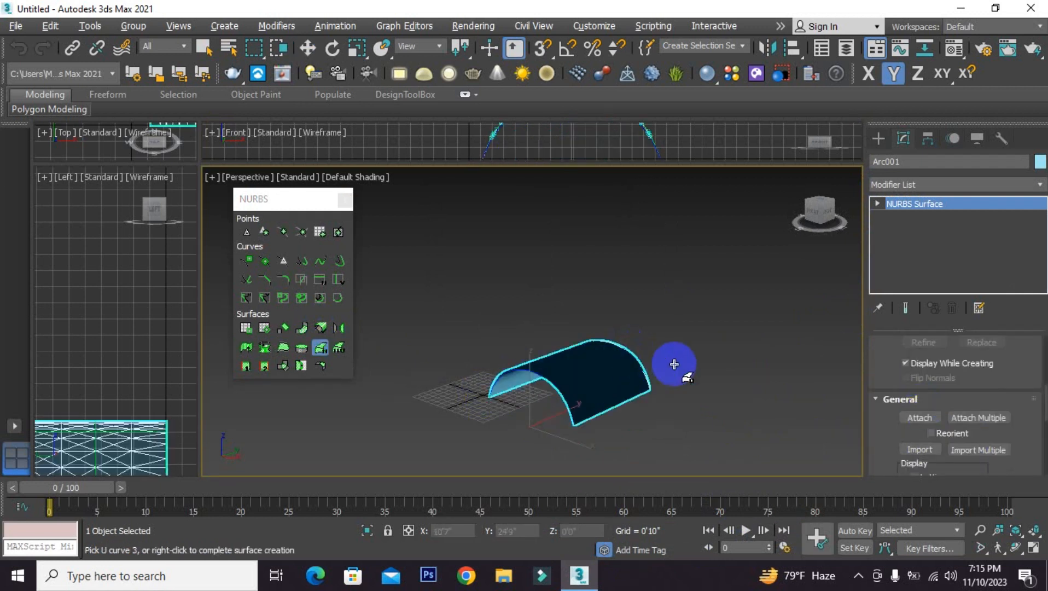
middle_click_drag(612, 379, 580, 428, "alt")
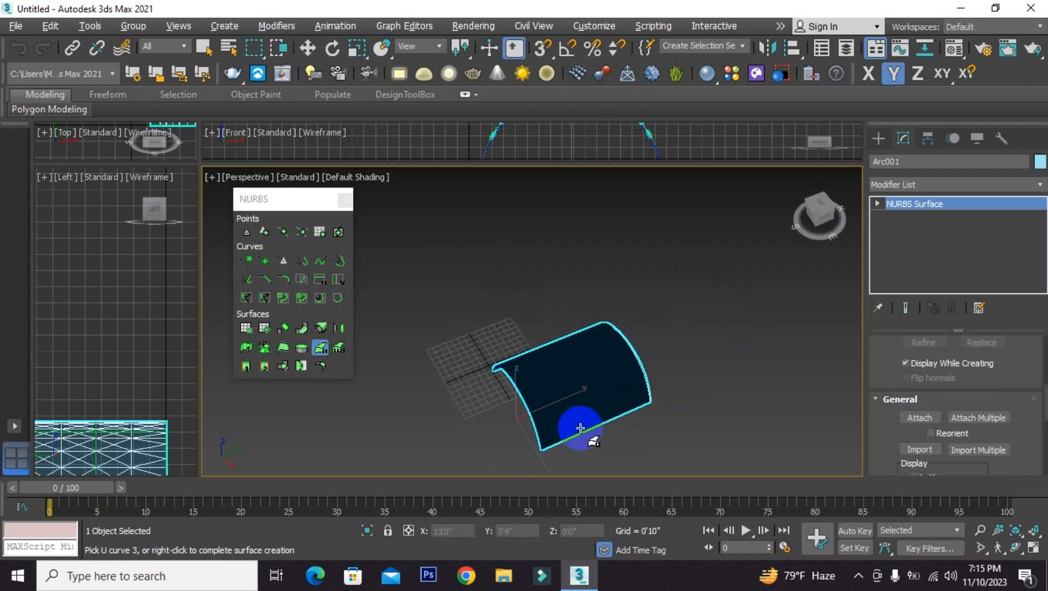
right_click(688, 378)
key("ctrl+z")
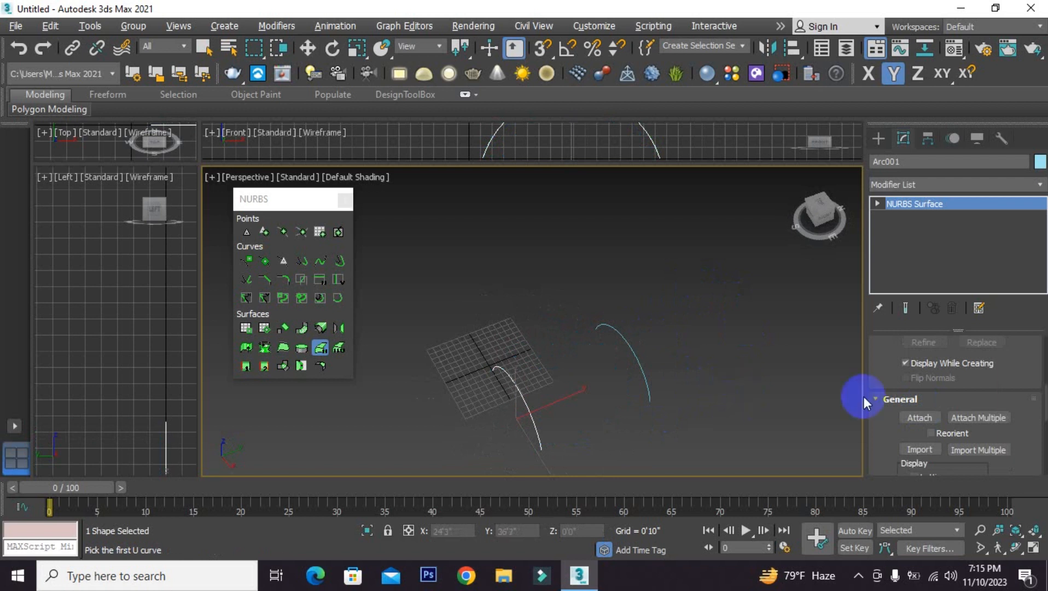
Create a Ruled surface between the original arc and its copy to form a vault.
scroll(892, 418, "down", 8)
scroll(888, 419, "down", 3)
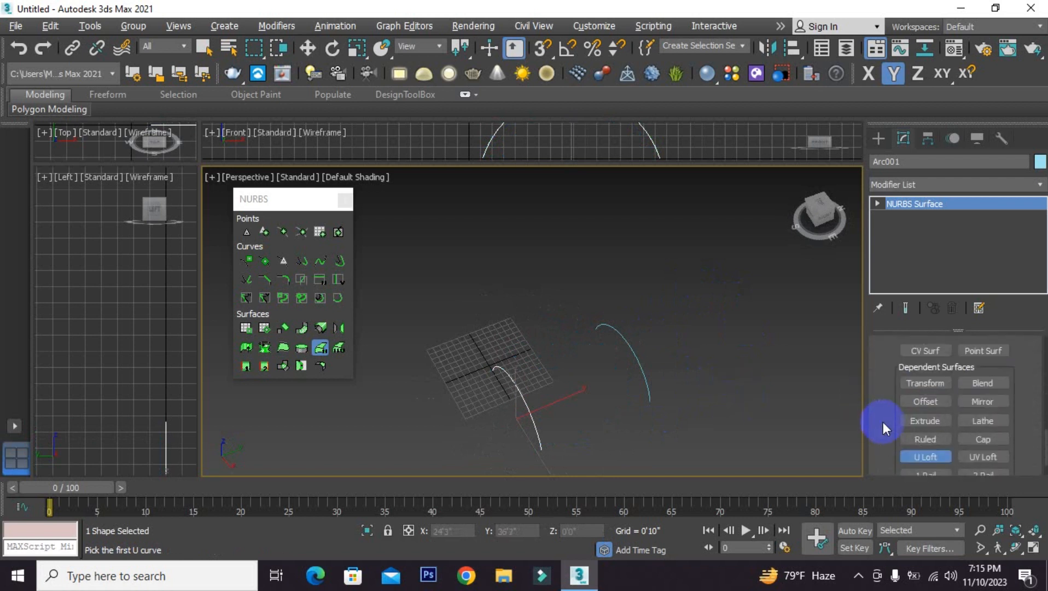
left_click(923, 440)
left_click(519, 386)
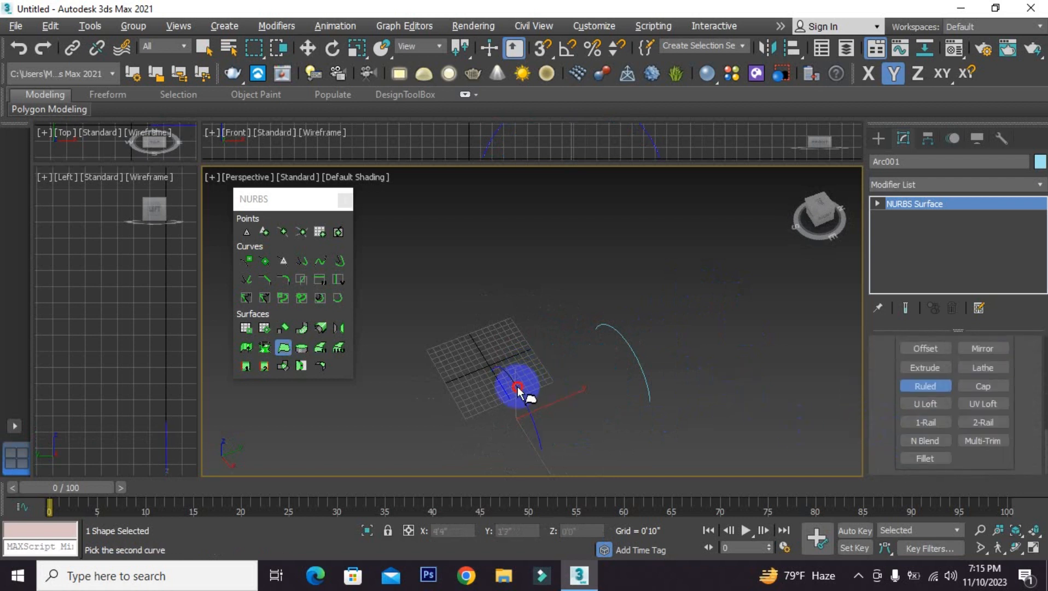
left_click(640, 363)
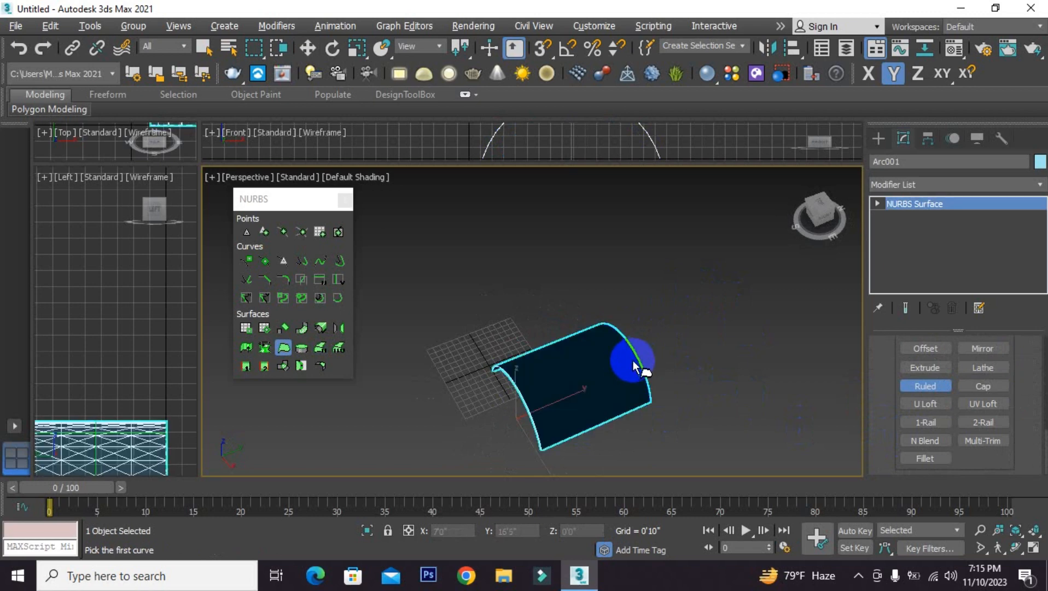
middle_click_drag(594, 388, 484, 348, "alt")
Try the NURBS Cap and Offset surface tools on the ruled vault, and return to plain object selection.
left_click(932, 375)
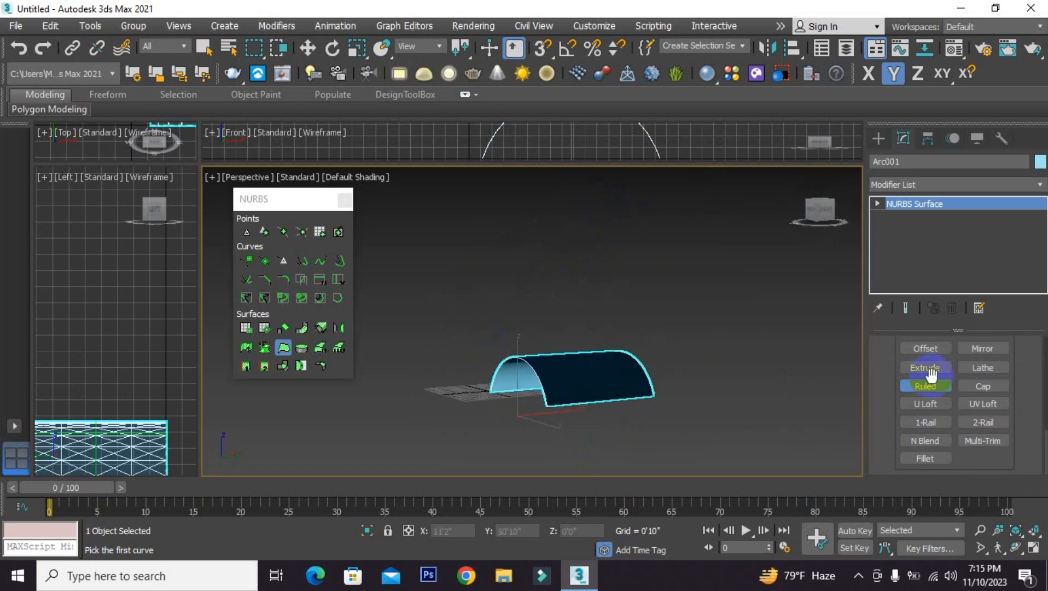
left_click(984, 387)
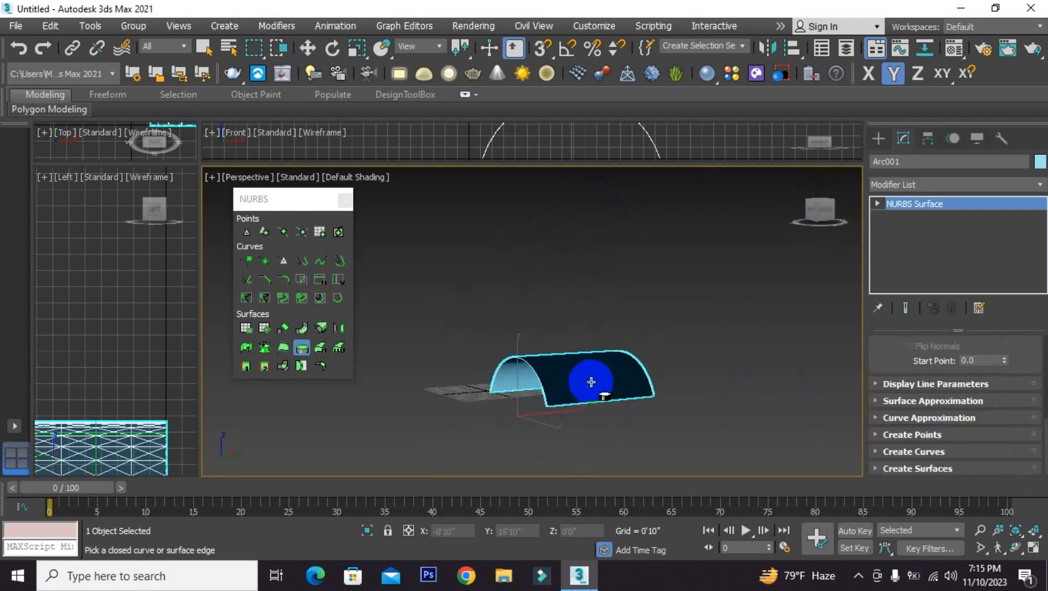
scroll(531, 374, "up", 5)
middle_click_drag(517, 345, 719, 367, "alt")
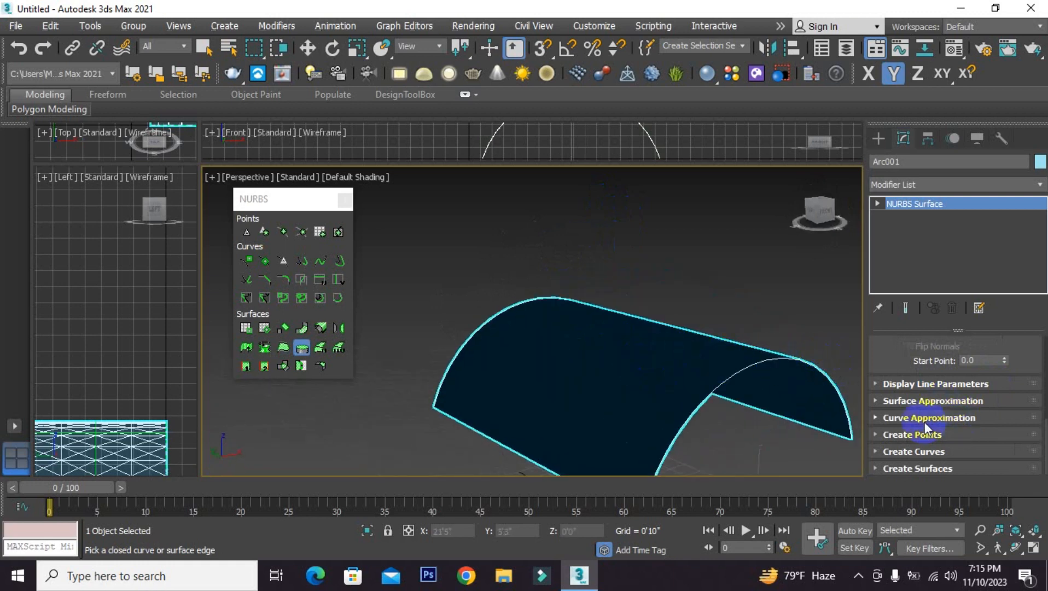
left_click(319, 326)
scroll(442, 333, "down", 5)
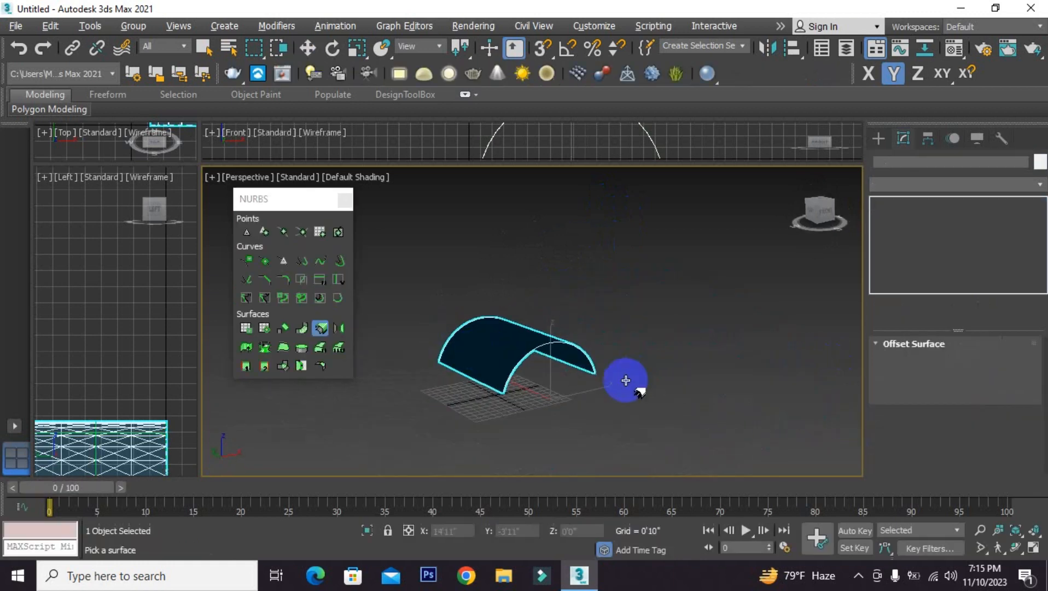
middle_click_drag(624, 381, 484, 365, "alt")
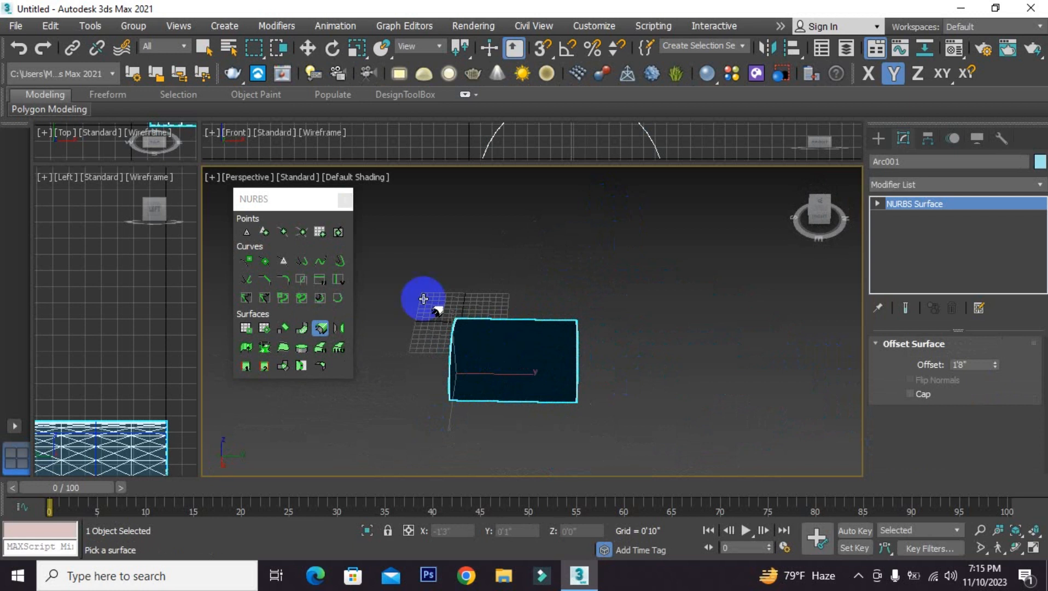
left_click(205, 46)
Apply a Normal modifier with Flip Normals to the ruled vault.
left_click(989, 180)
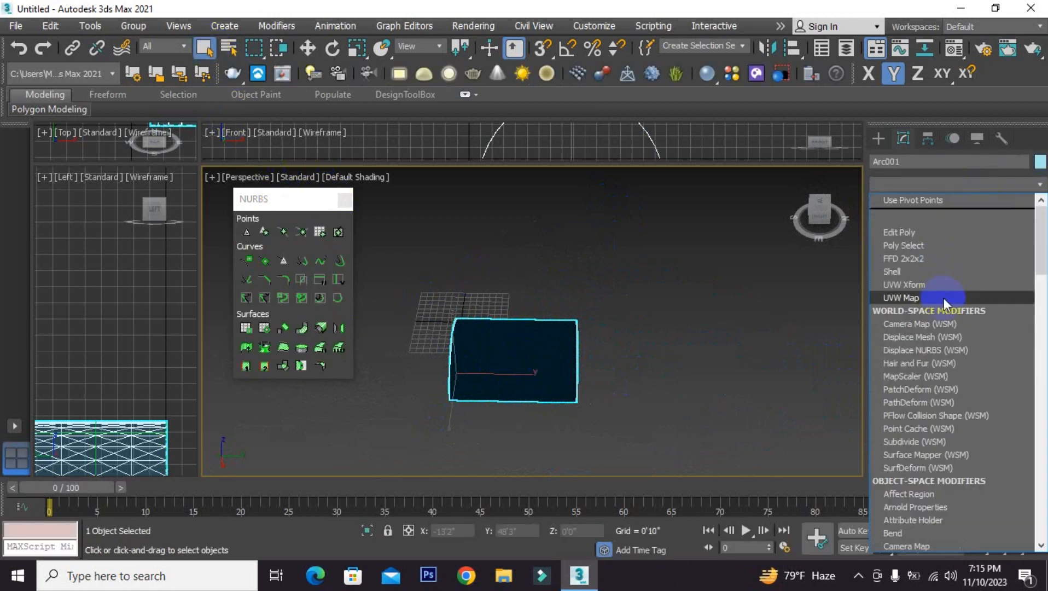
key("n")
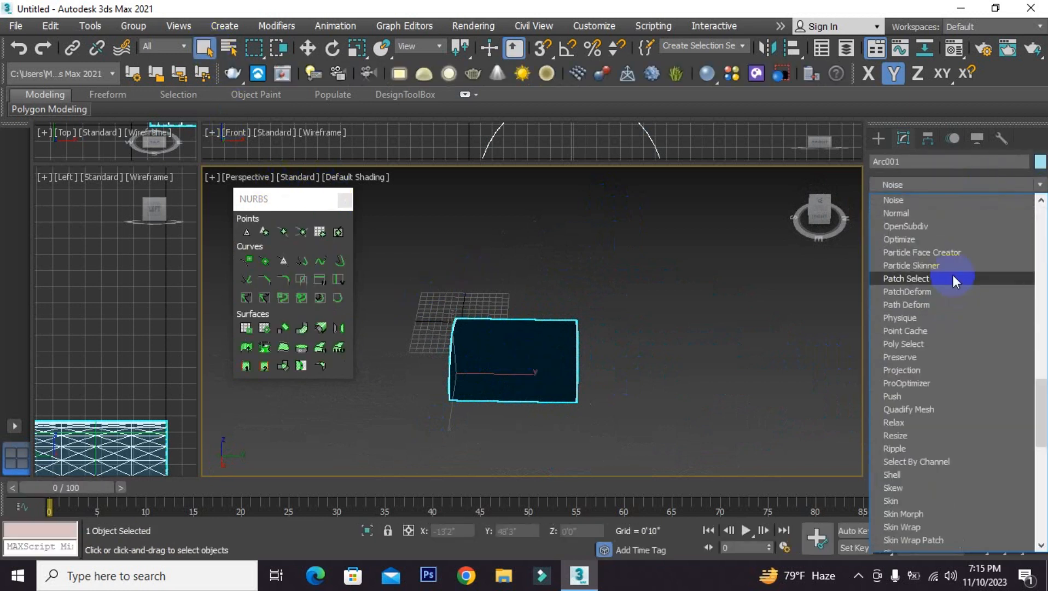
left_click(909, 211)
middle_click_drag(557, 362, 549, 316, "alt")
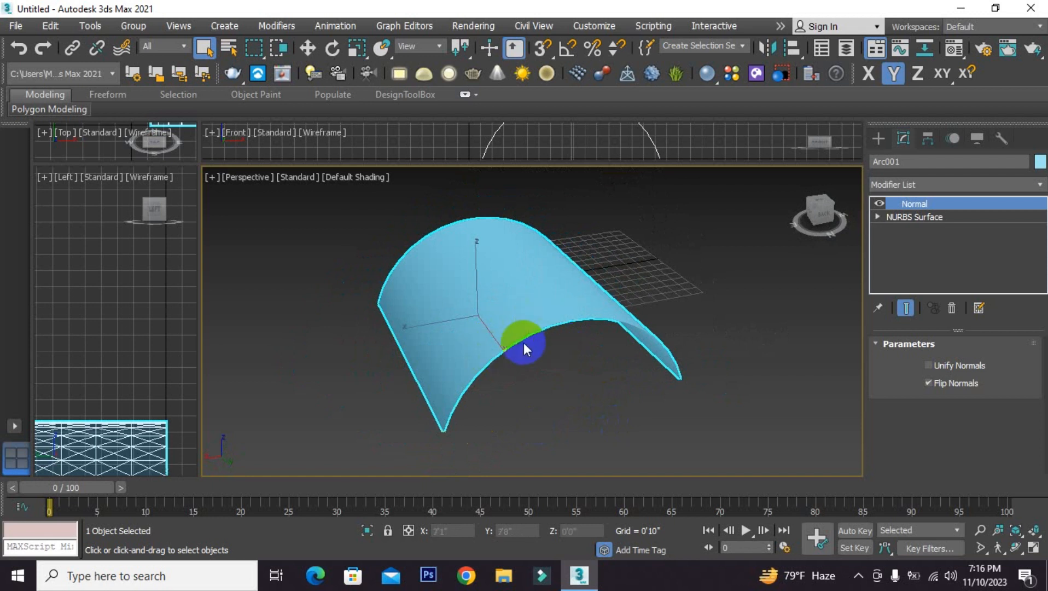
scroll(524, 343, "down", 2)
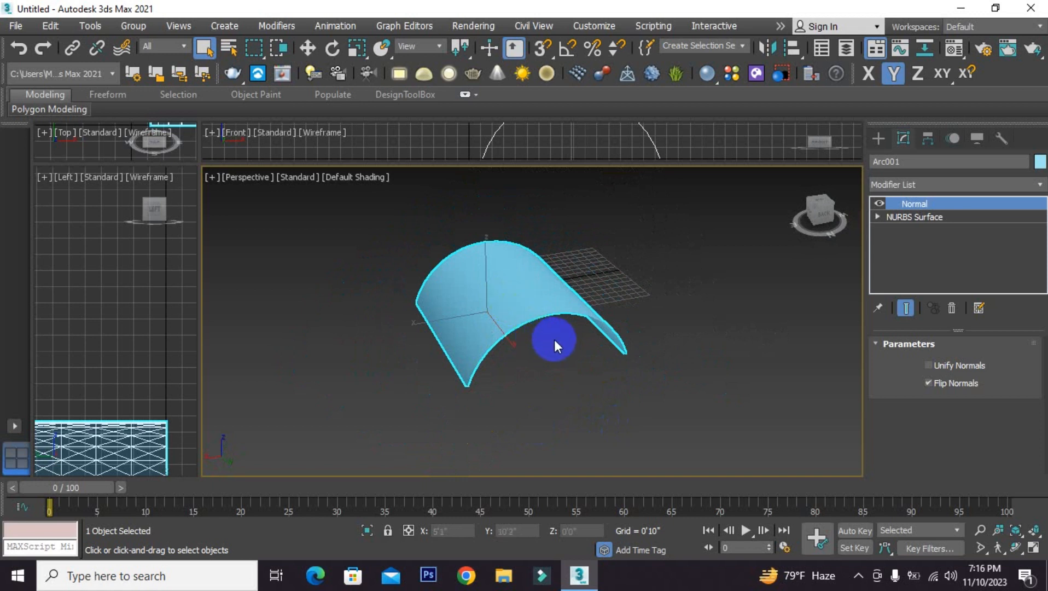
scroll(563, 342, "down", 2)
middle_click_drag(576, 343, 498, 343, "alt")
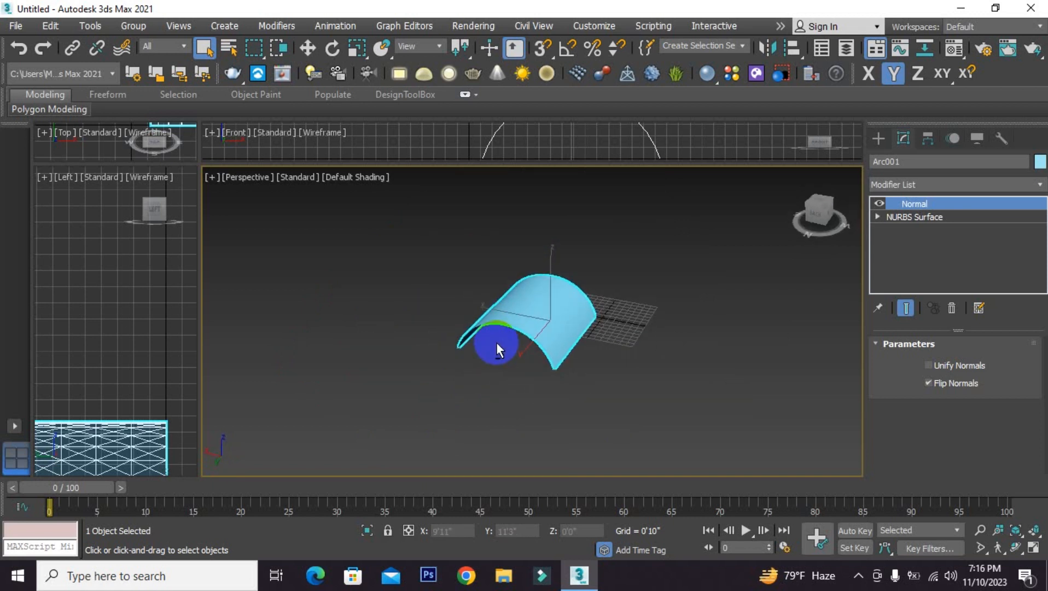
Draw an open bent line about 8' tall in the Front view, beside the arc on its positive X side, with a curved lower bend.
left_click(879, 139)
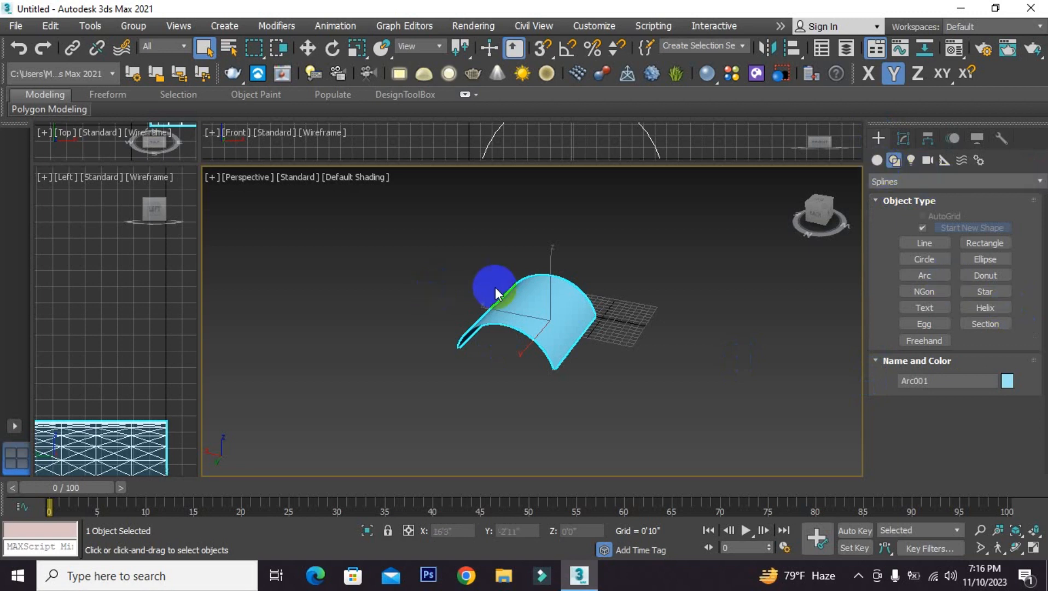
left_click_drag(726, 163, 691, 449)
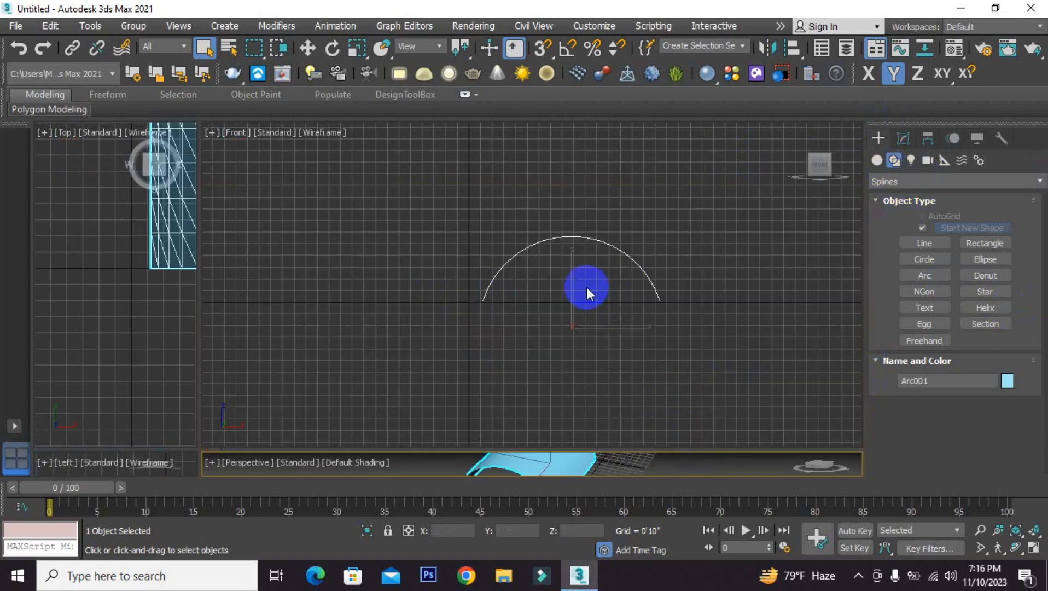
scroll(657, 287, "down", 3)
middle_click_drag(690, 288, 546, 304)
left_click(877, 161)
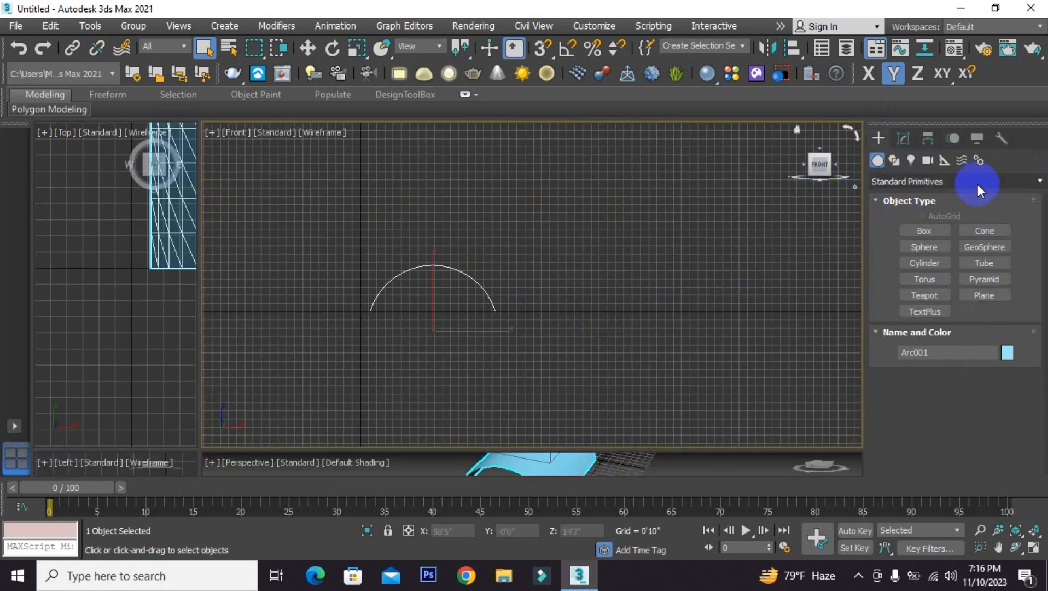
left_click(896, 161)
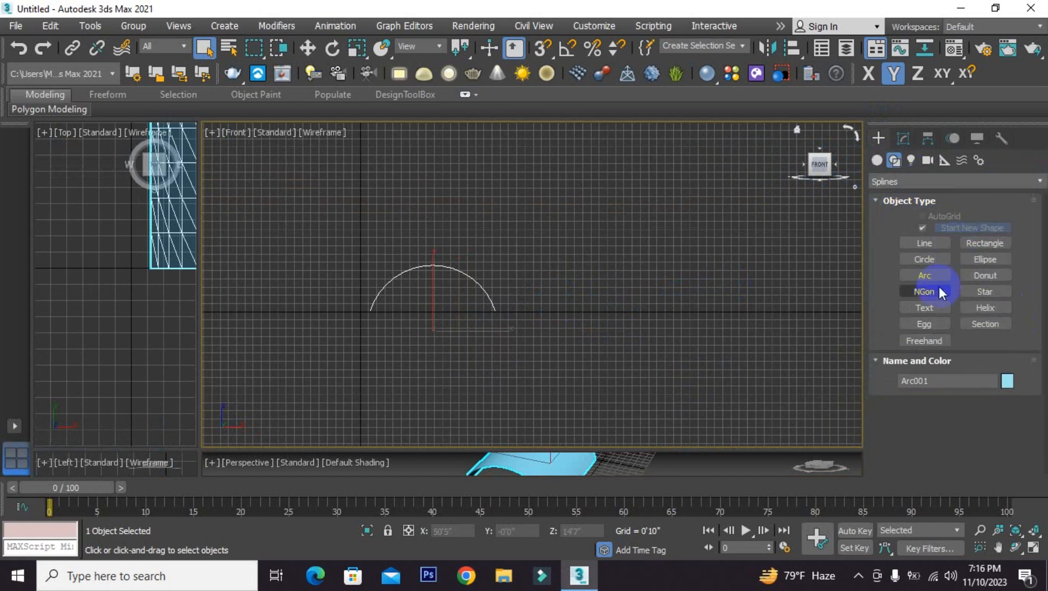
left_click(925, 242)
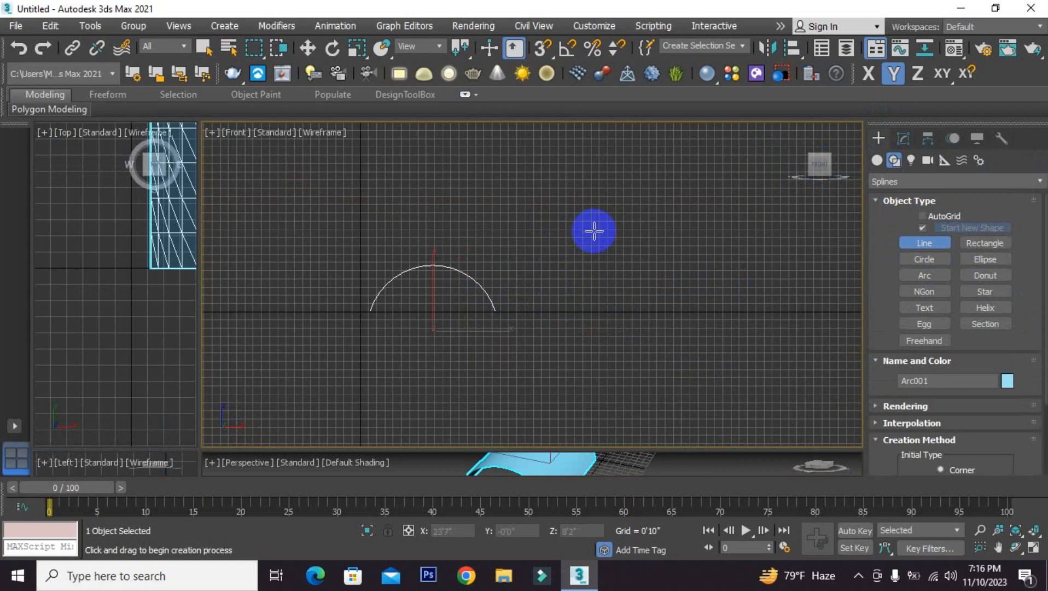
left_click(594, 231)
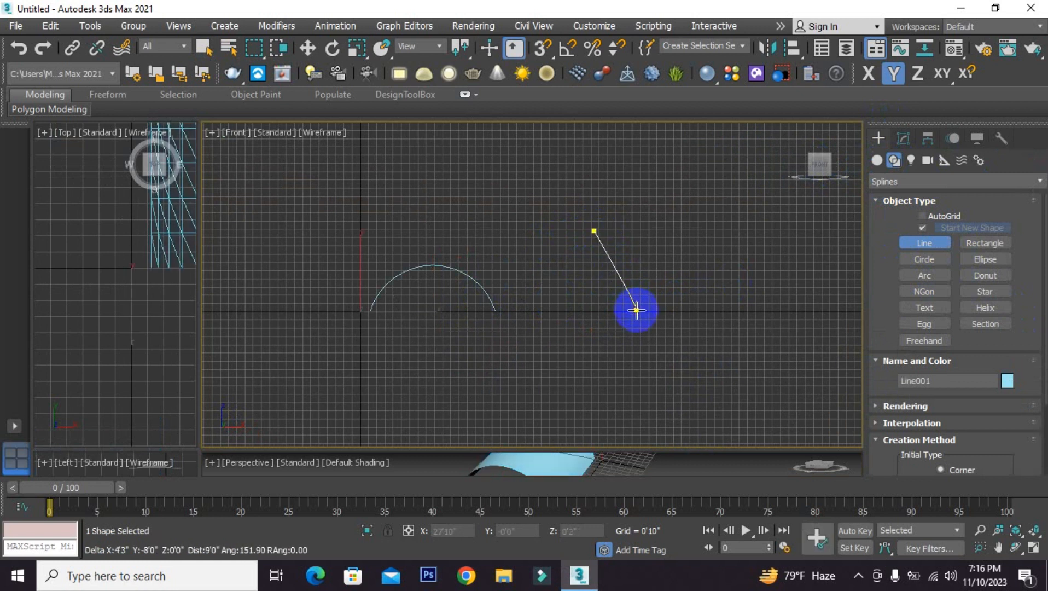
left_click_drag(633, 307, 623, 334)
right_click(634, 307)
scroll(636, 300, "up", 2)
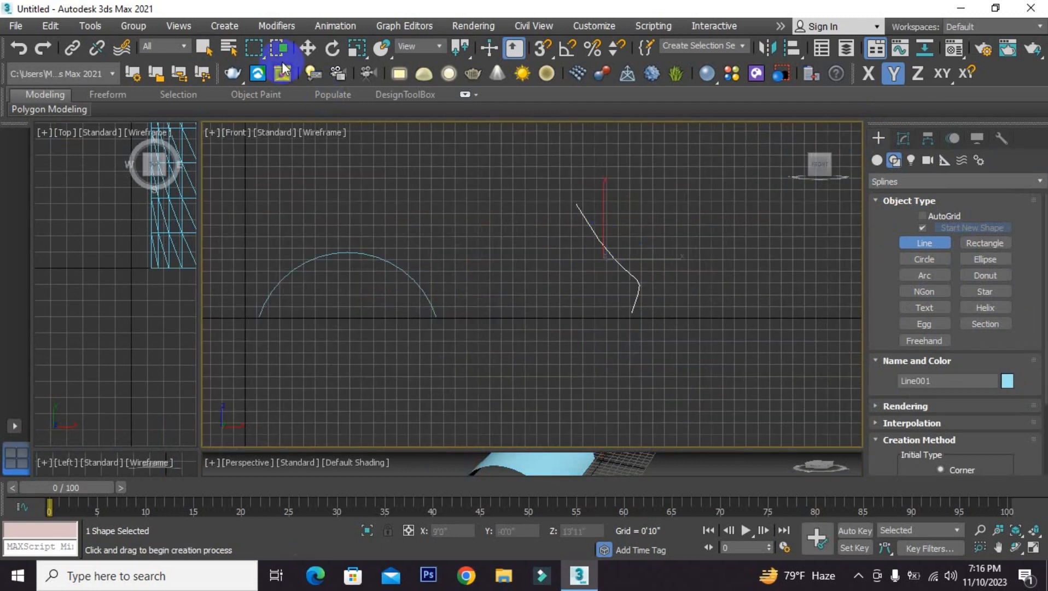
Convert the new bent line to a NURBS surface object.
left_click(307, 46)
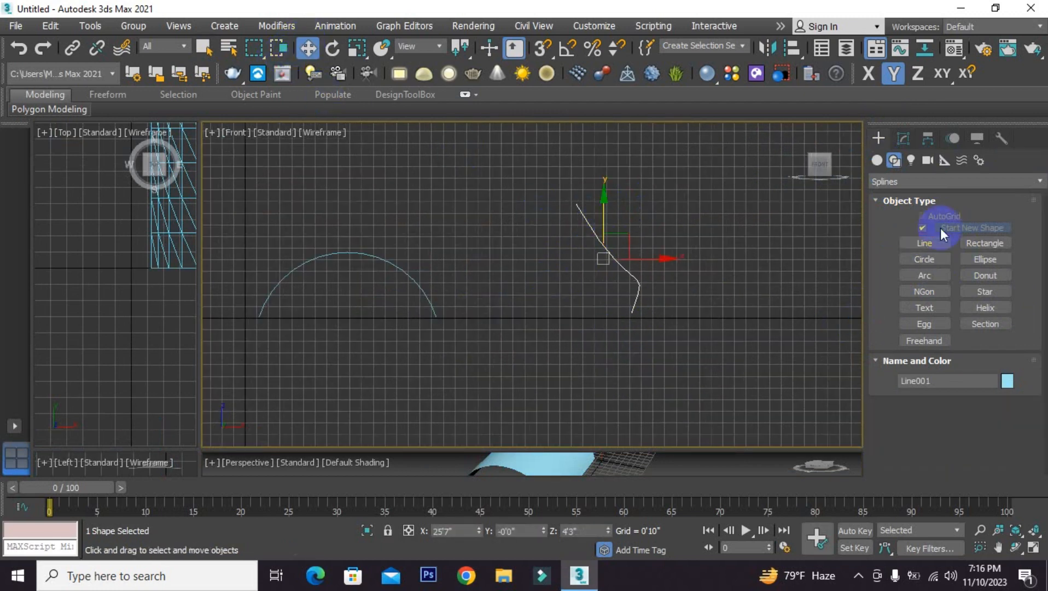
right_click(625, 280)
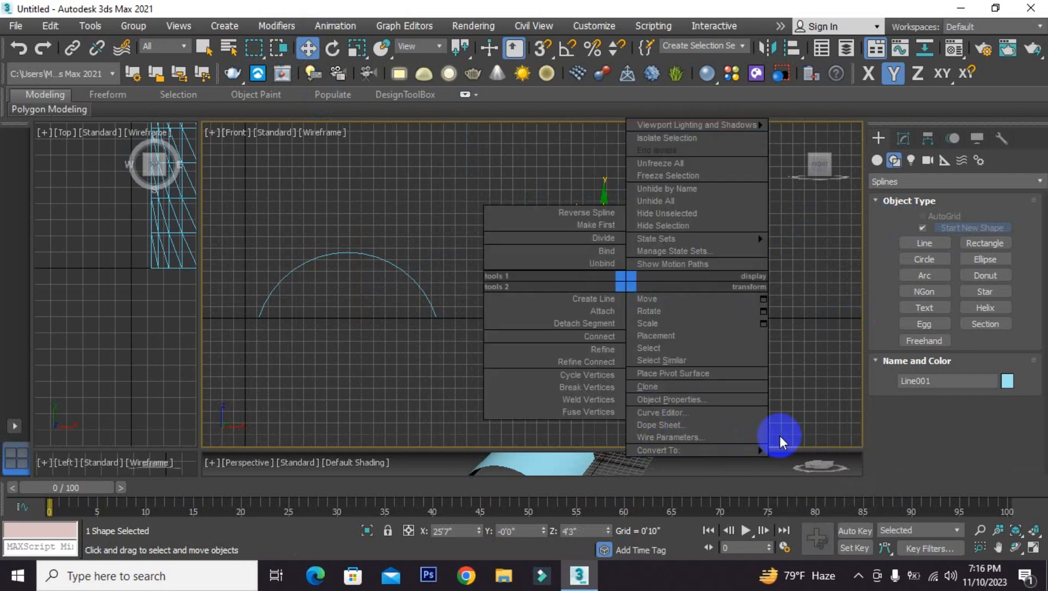
mouse_move(743, 452)
left_click(813, 499)
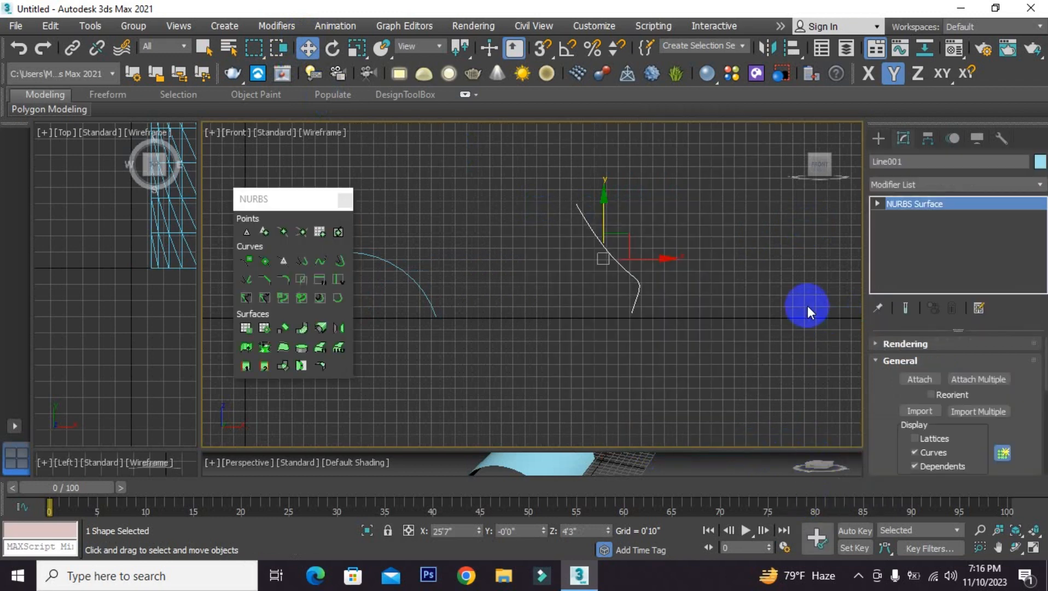
Create a NURBS Lathe surface by revolving the bent line around its vertical axis.
scroll(1018, 410, "down", 5)
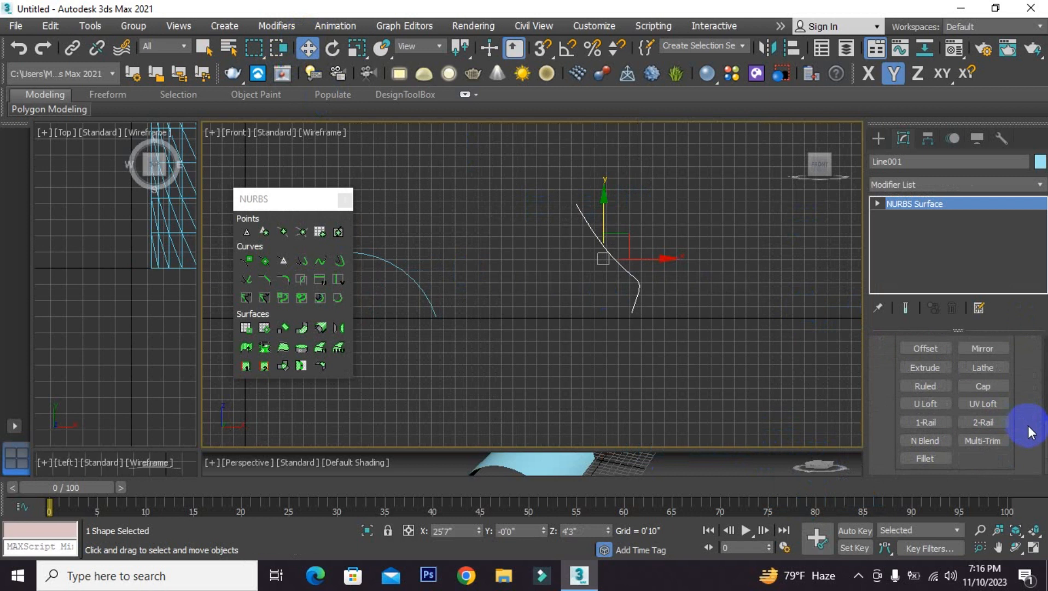
left_click(982, 368)
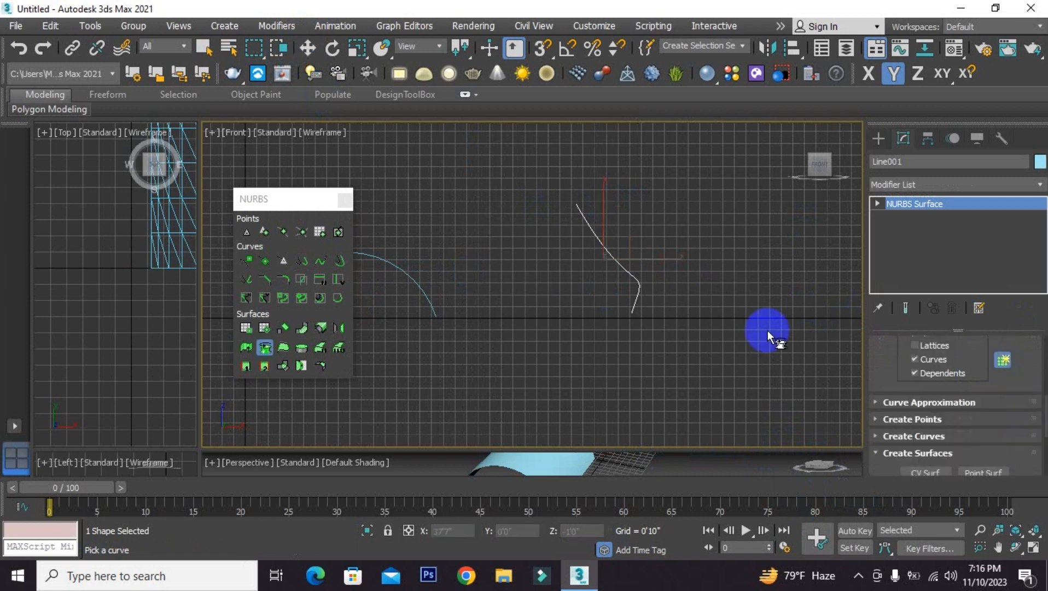
left_click(631, 274)
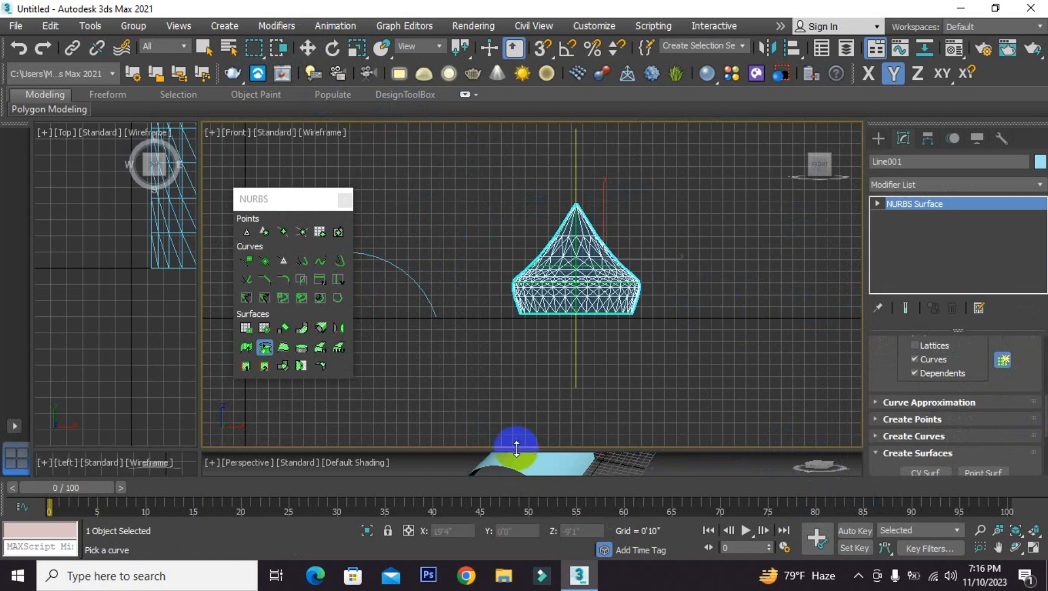
Enlarge the Perspective viewport to show the lathed shape, leave the Lathe tool for Select and Move, and clear the selection.
left_click_drag(517, 447, 523, 186)
scroll(448, 260, "up", 4)
middle_click_drag(446, 259, 517, 347)
middle_click_drag(516, 347, 545, 410, "alt")
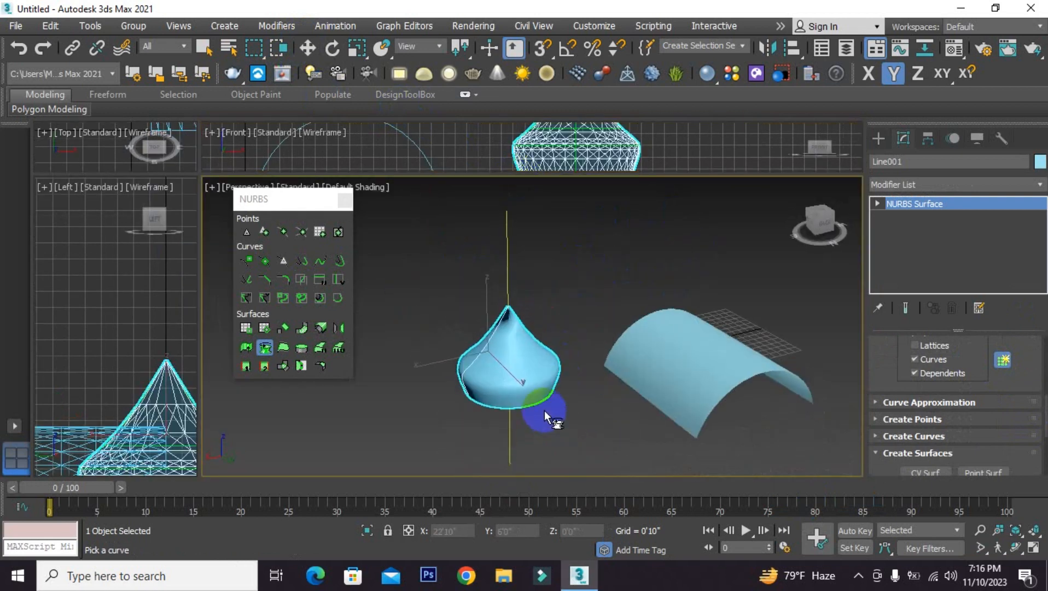
left_click(298, 46)
left_click(490, 250)
Select the lathed shape and examine it from low and raised angles in the Perspective view, together with the ruled vault.
middle_click_drag(534, 351, 559, 301, "alt")
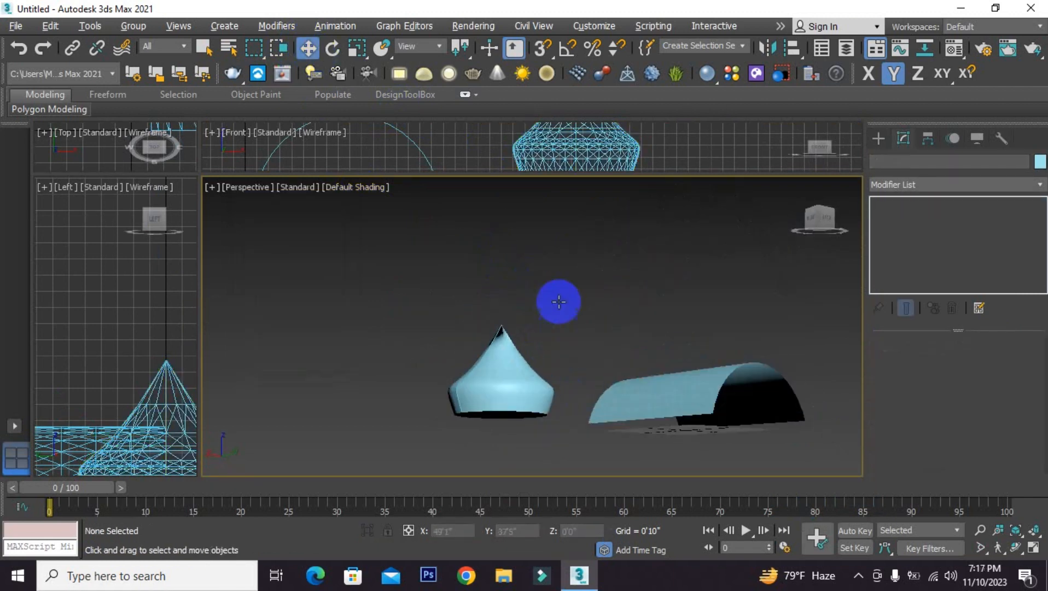
scroll(492, 372, "up", 2)
left_click(512, 382)
scroll(513, 381, "up", 2)
middle_click_drag(627, 357, 590, 383, "alt")
scroll(542, 351, "down", 4)
middle_click_drag(688, 393, 645, 359)
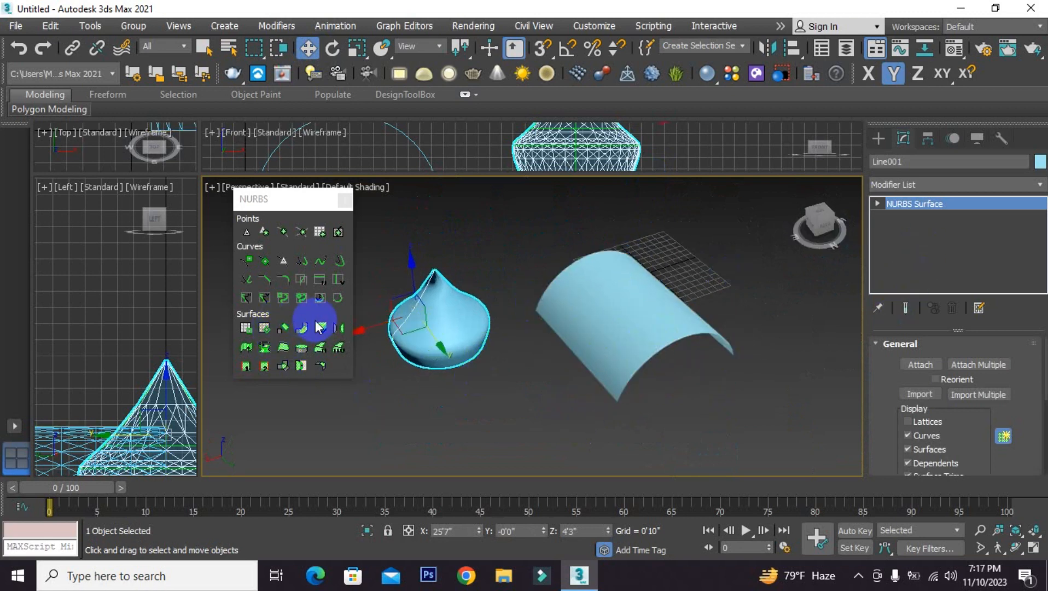
middle_click_drag(609, 323, 613, 359)
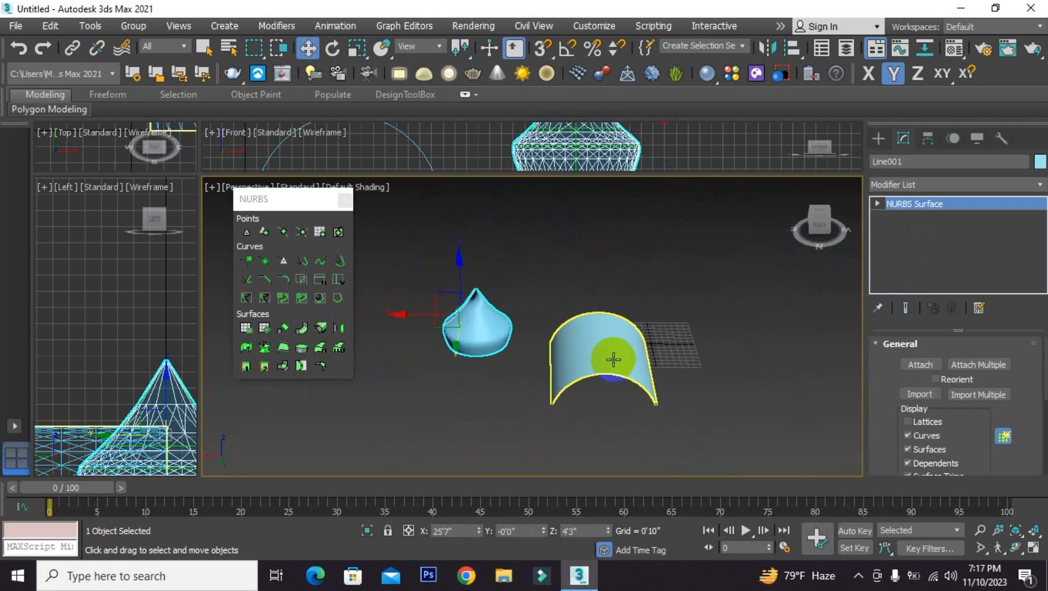